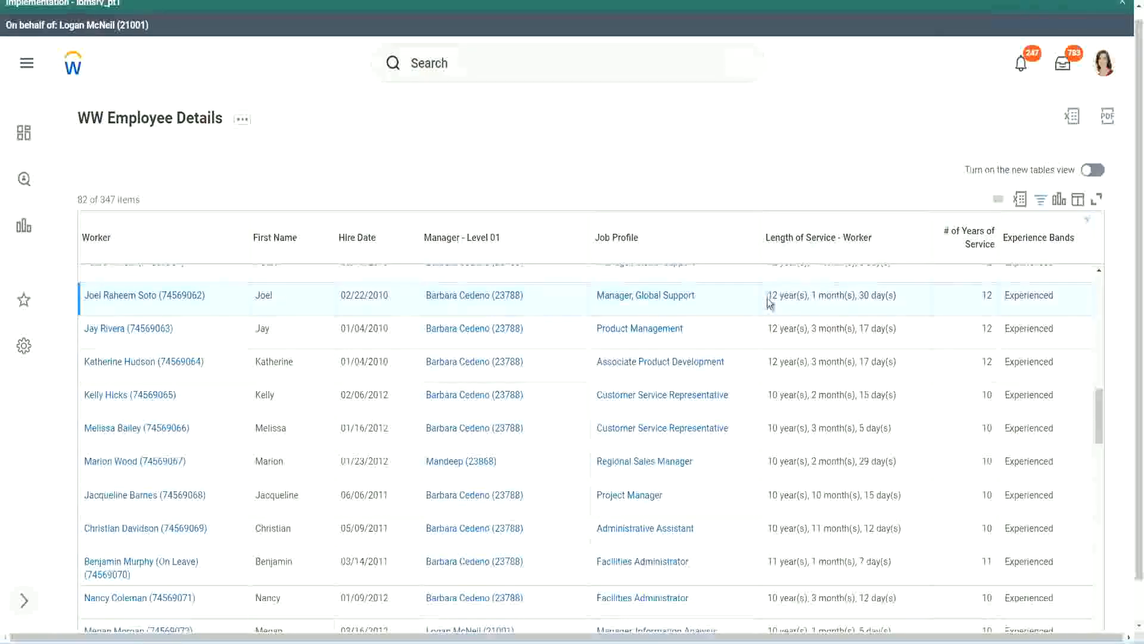
# Compare several workers' length of service with their number of years of service in the WW Employee Details report.
pyautogui.moveTo(773, 296); pyautogui.dragTo(766, 297)
pyautogui.click(811, 293)
pyautogui.doubleClick(772, 295)
pyautogui.doubleClick(814, 295)
pyautogui.doubleClick(865, 295)
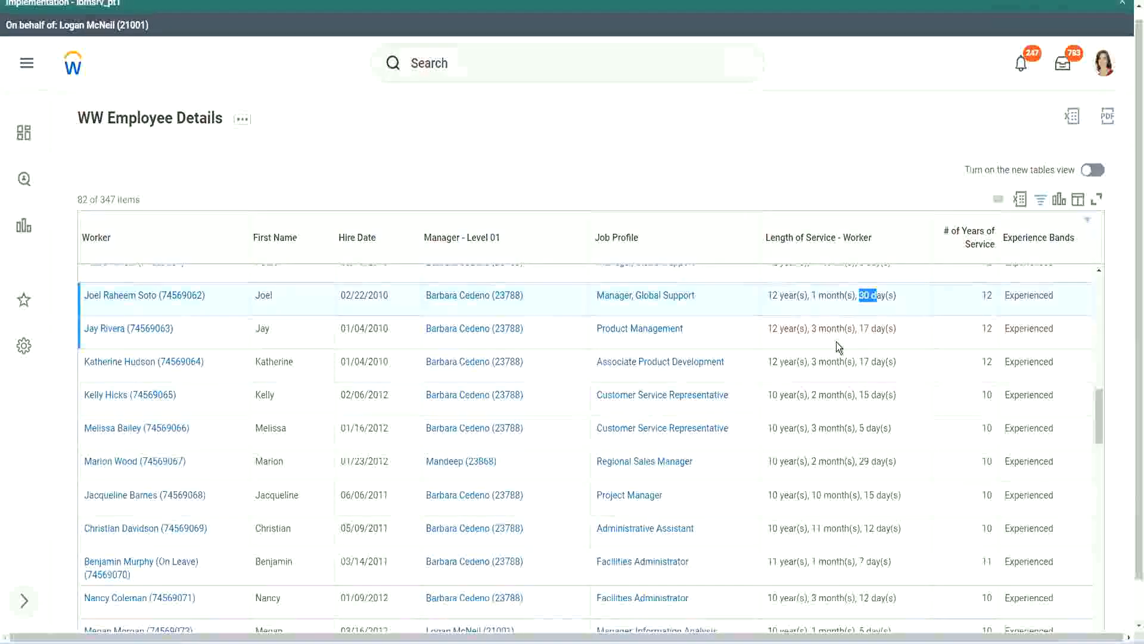
pyautogui.doubleClick(992, 294)
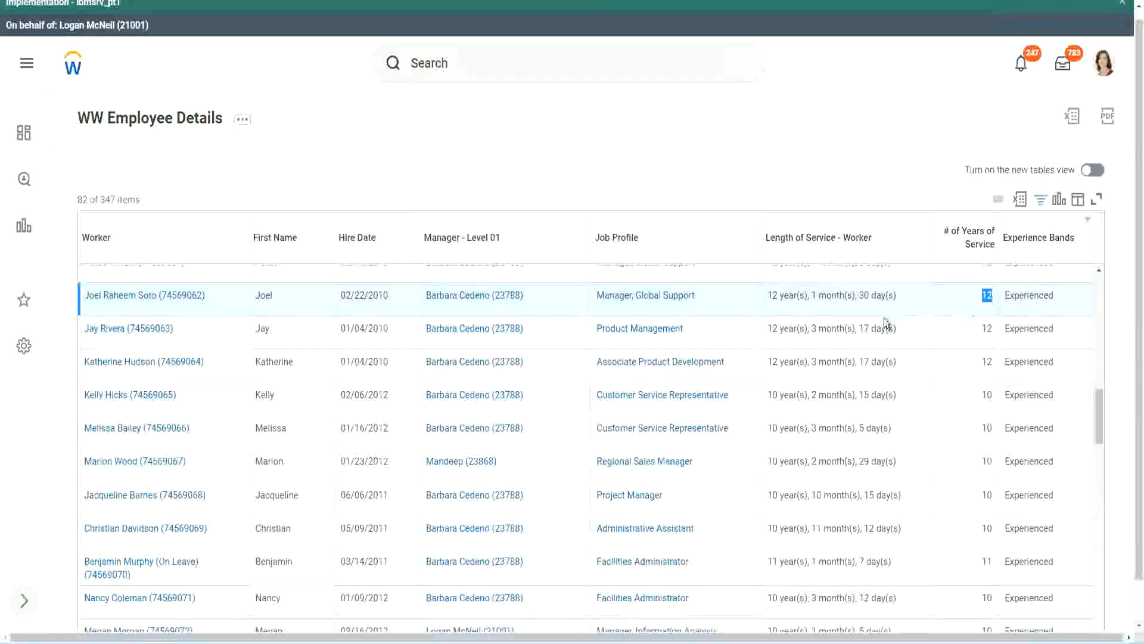
pyautogui.click(784, 528)
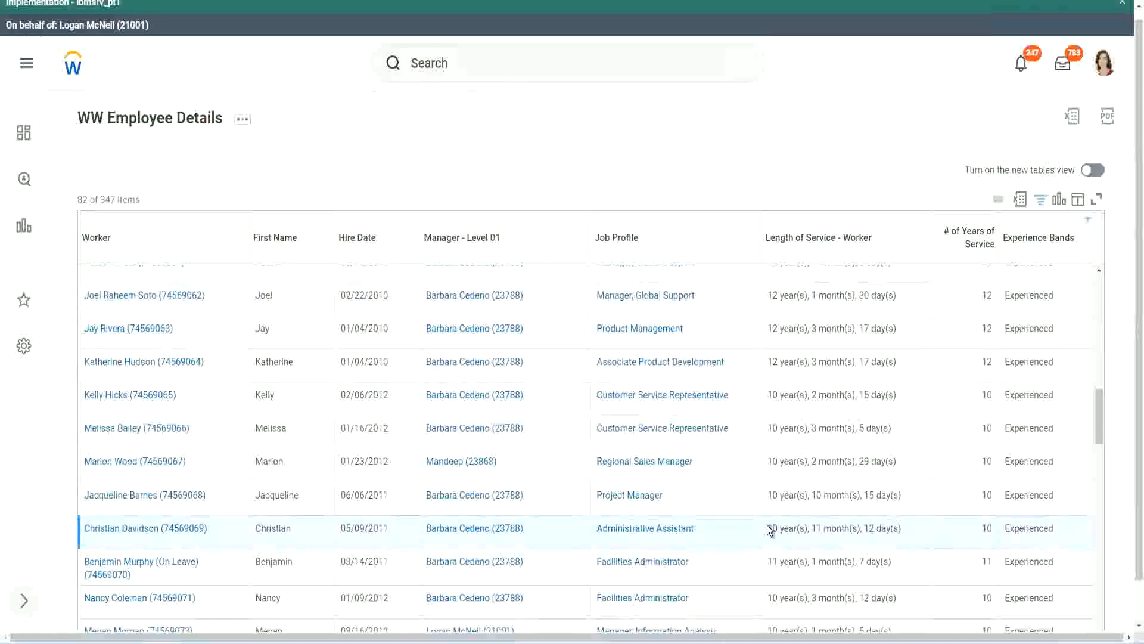
pyautogui.moveTo(812, 525); pyautogui.dragTo(886, 528)
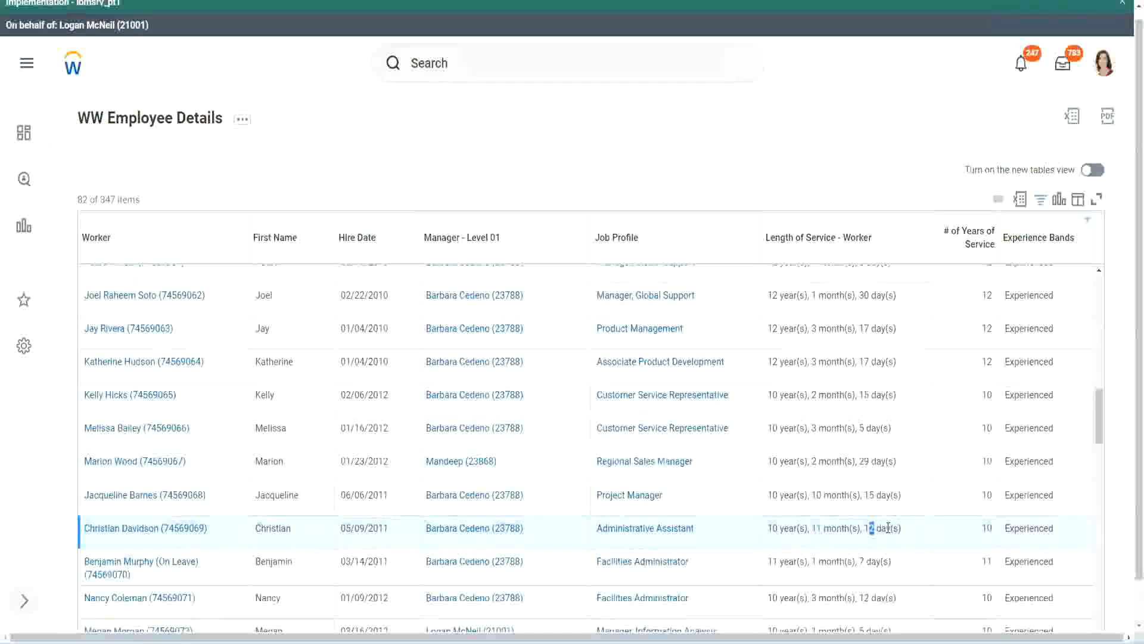
pyautogui.click(888, 527)
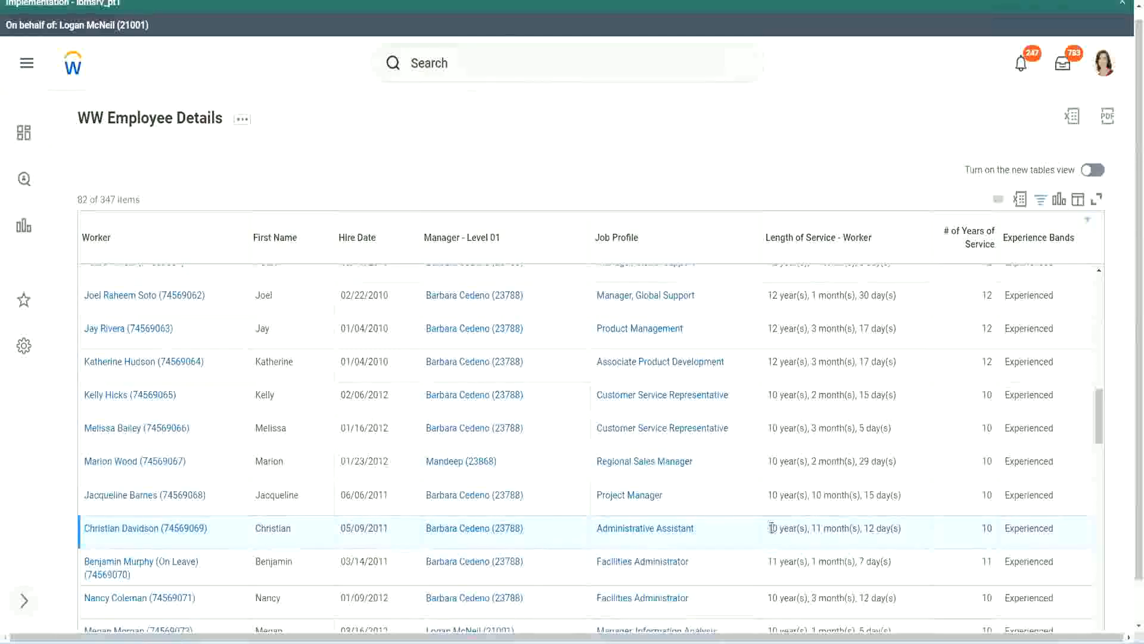
pyautogui.doubleClick(985, 528)
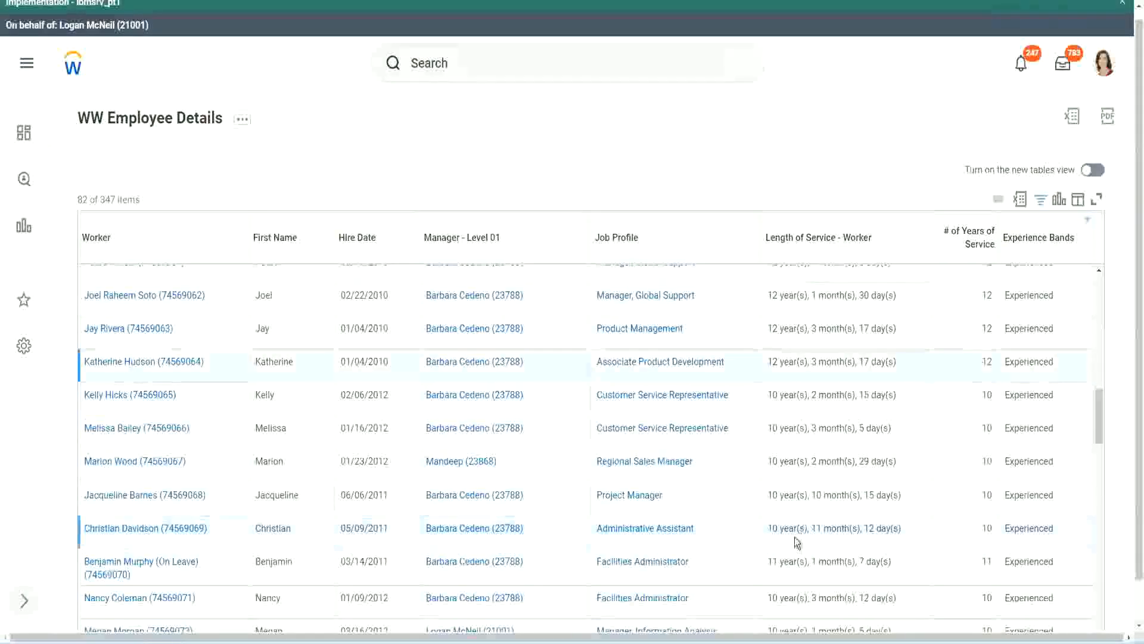
pyautogui.doubleClick(773, 528)
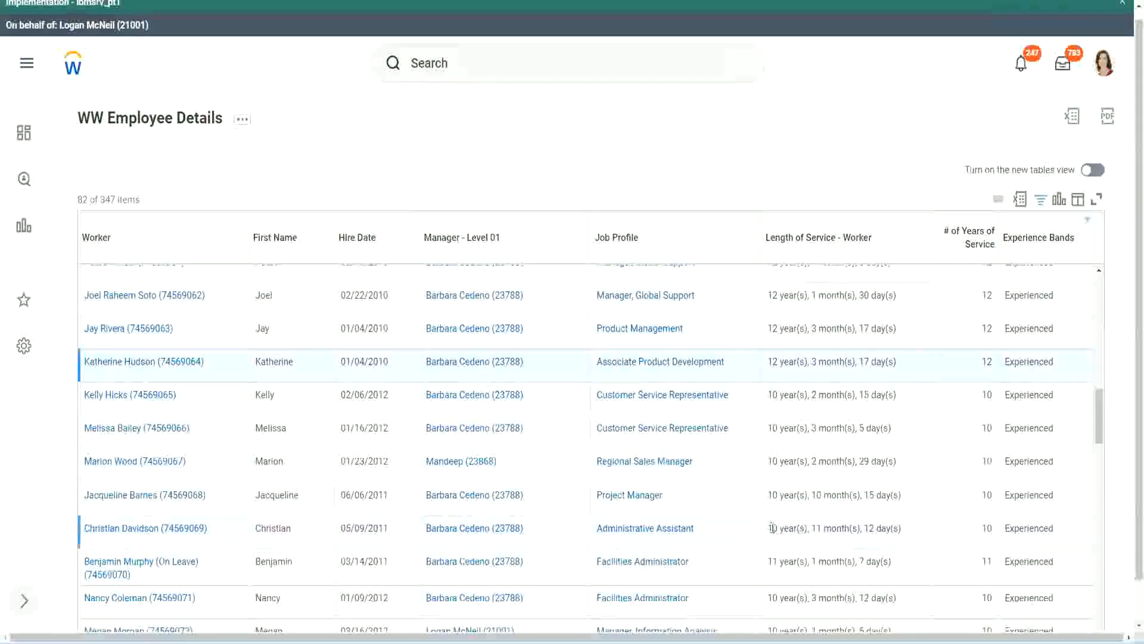
pyautogui.click(864, 525)
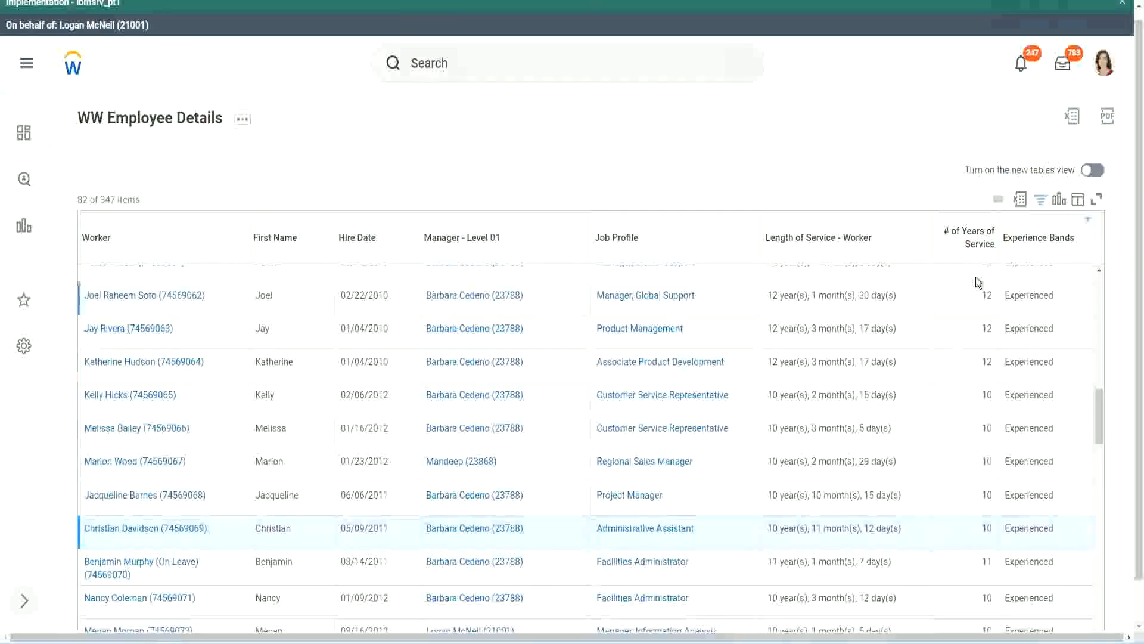
pyautogui.moveTo(982, 295); pyautogui.dragTo(993, 300)
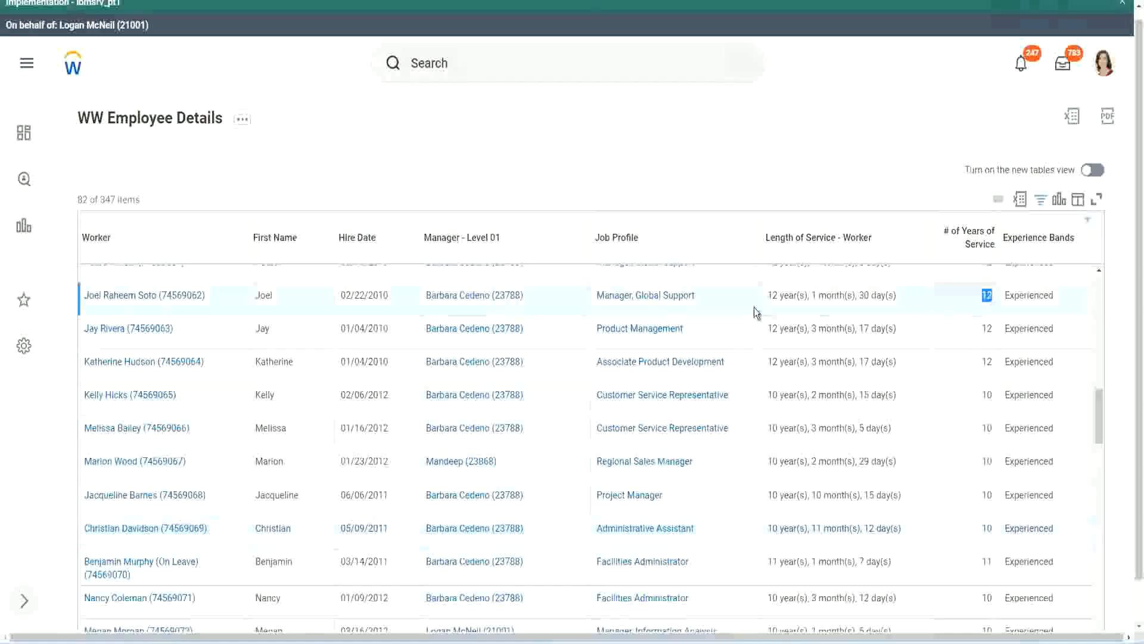
pyautogui.moveTo(768, 297); pyautogui.dragTo(913, 293)
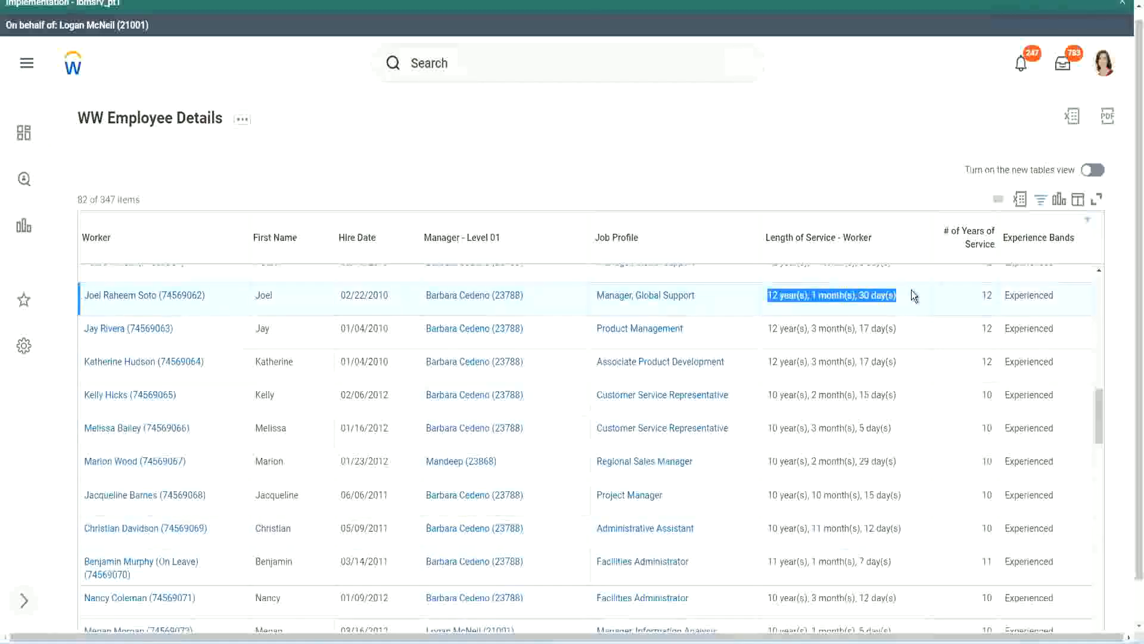
pyautogui.click(888, 527)
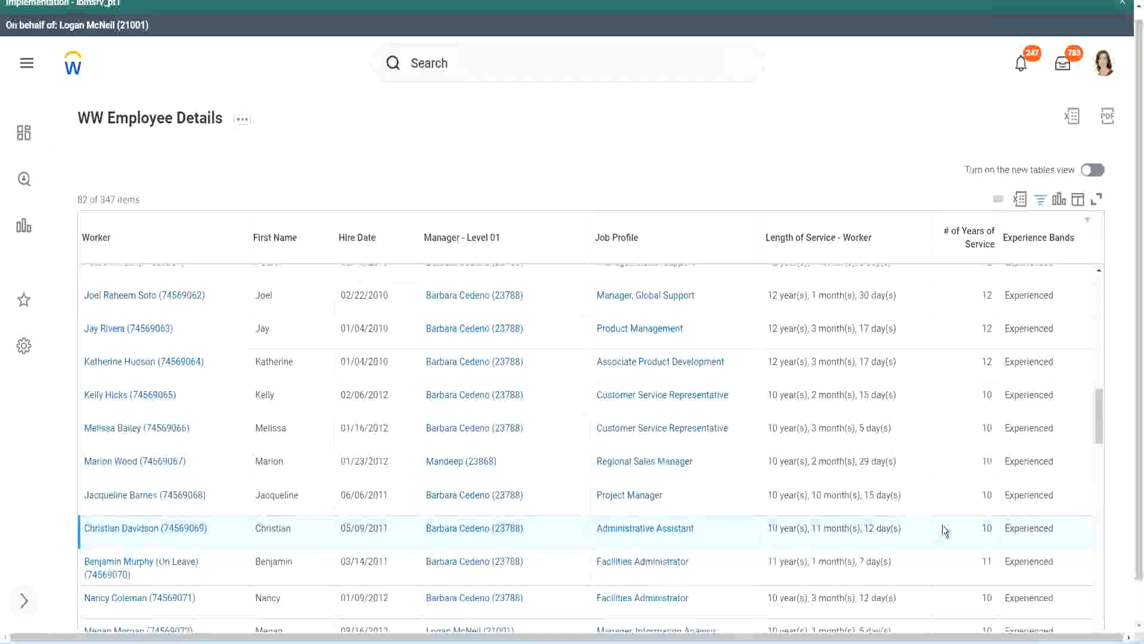
pyautogui.doubleClick(987, 528)
pyautogui.click(945, 532)
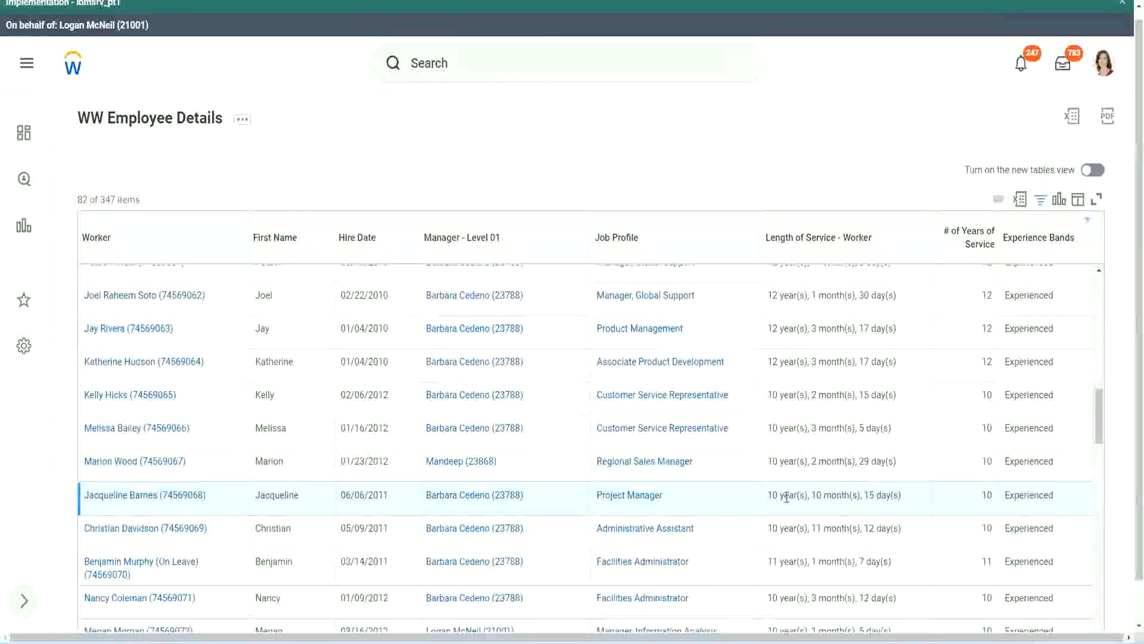
pyautogui.doubleClick(817, 495)
pyautogui.click(855, 496)
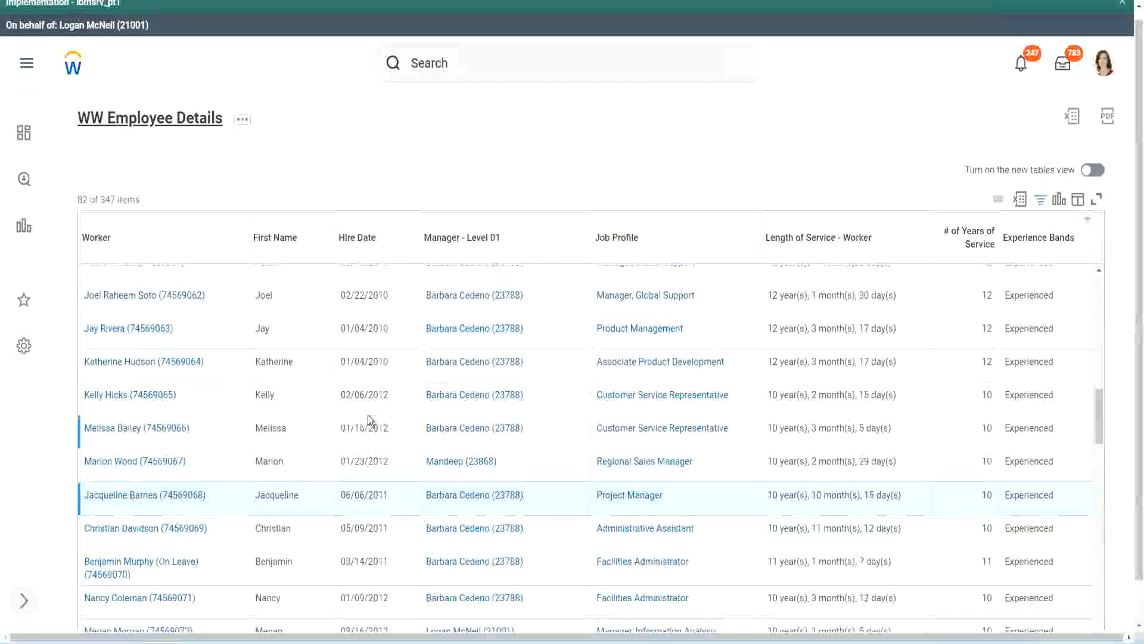
# Open the field behind the Experience Bands column in a new tab and examine its conditions and return values.
pyautogui.scroll(-4, 381, 415)
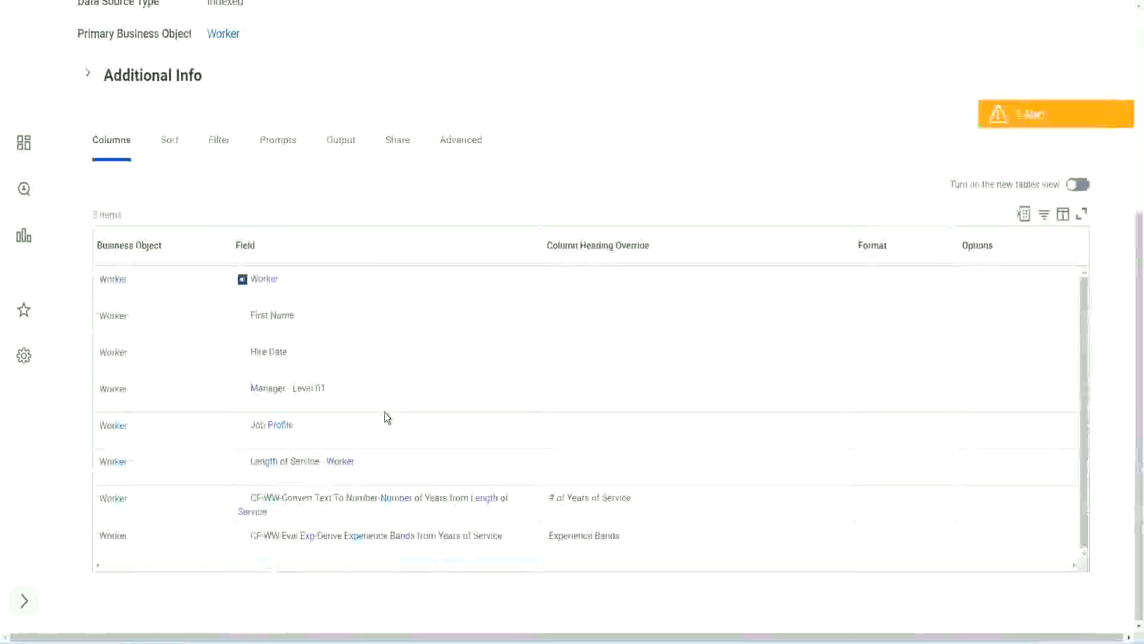
pyautogui.rightClick(311, 539)
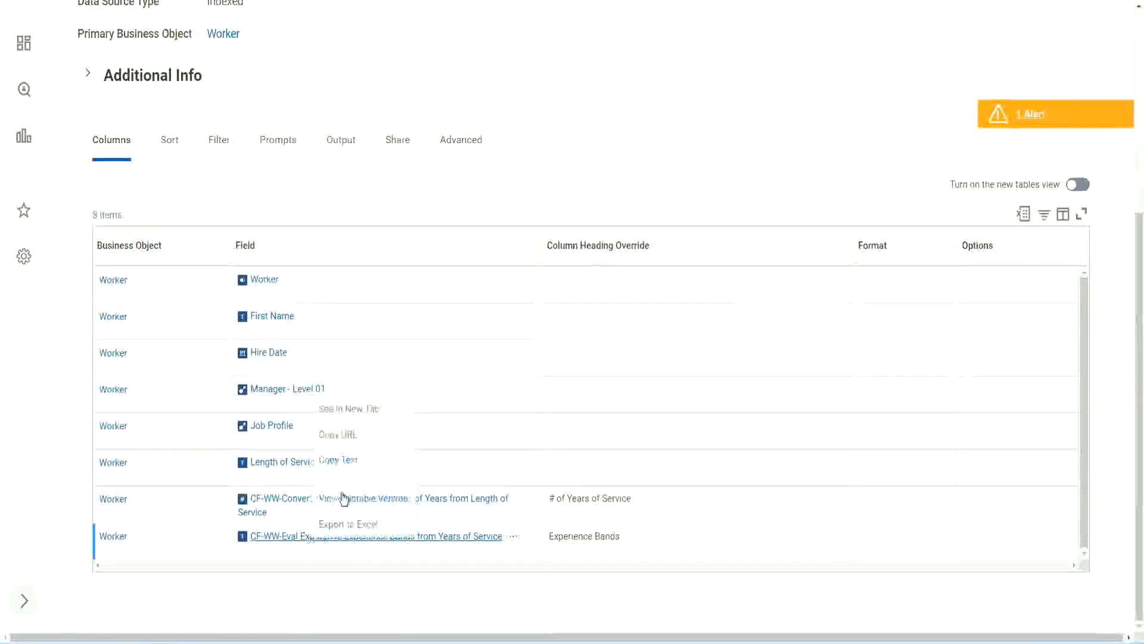
pyautogui.click(361, 408)
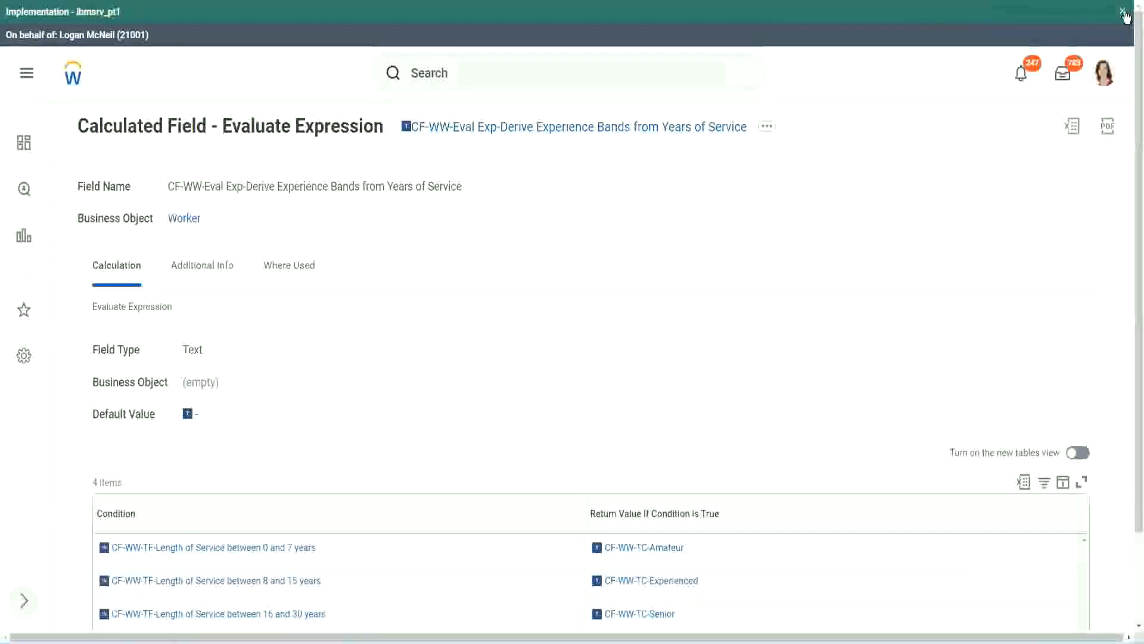
pyautogui.scroll(-1, 842, 171)
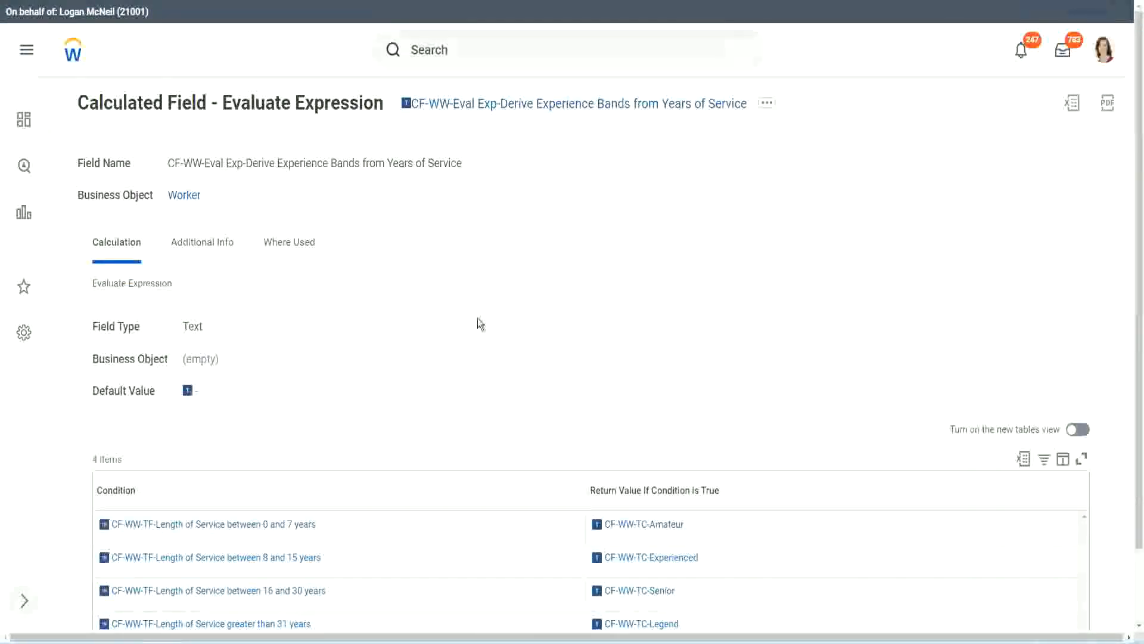
pyautogui.scroll(-1, 455, 337)
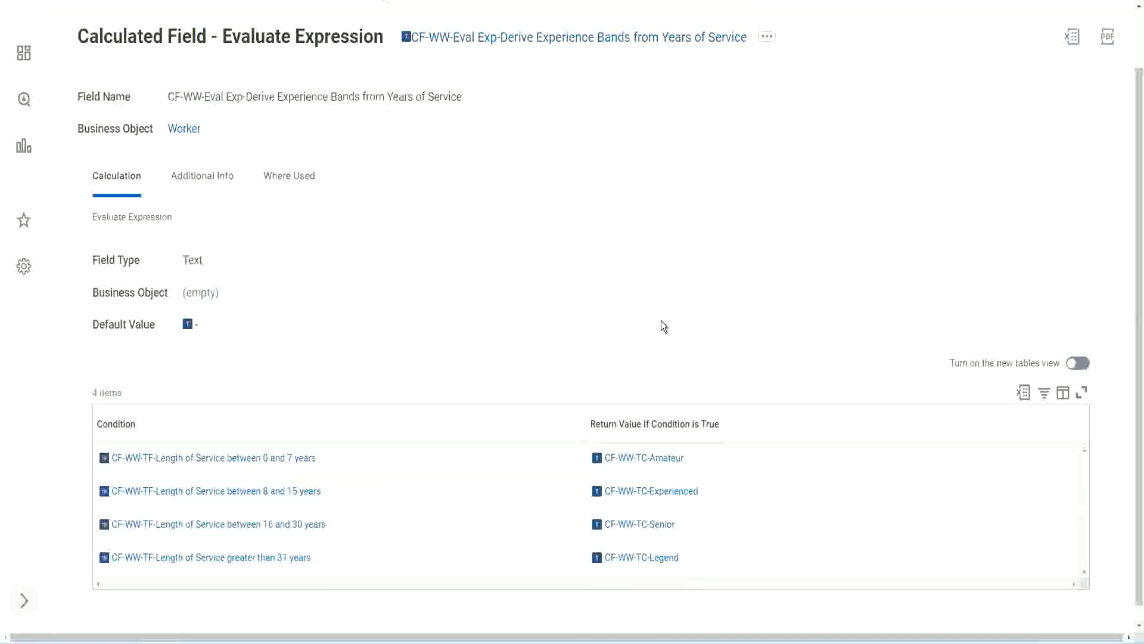
pyautogui.click(518, 421)
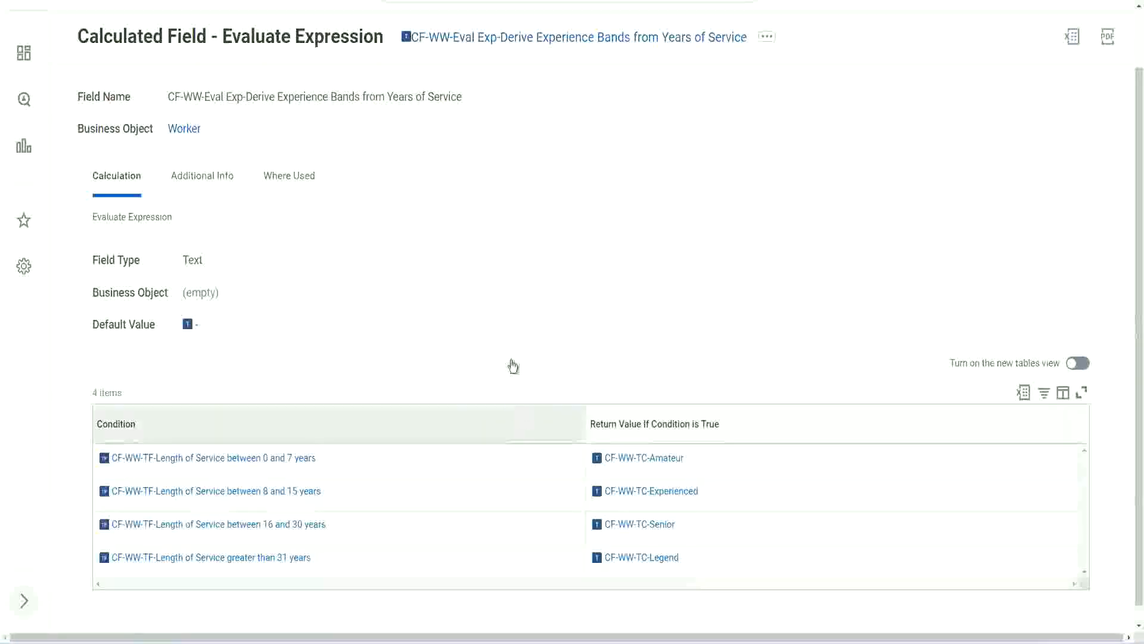
pyautogui.click(510, 274)
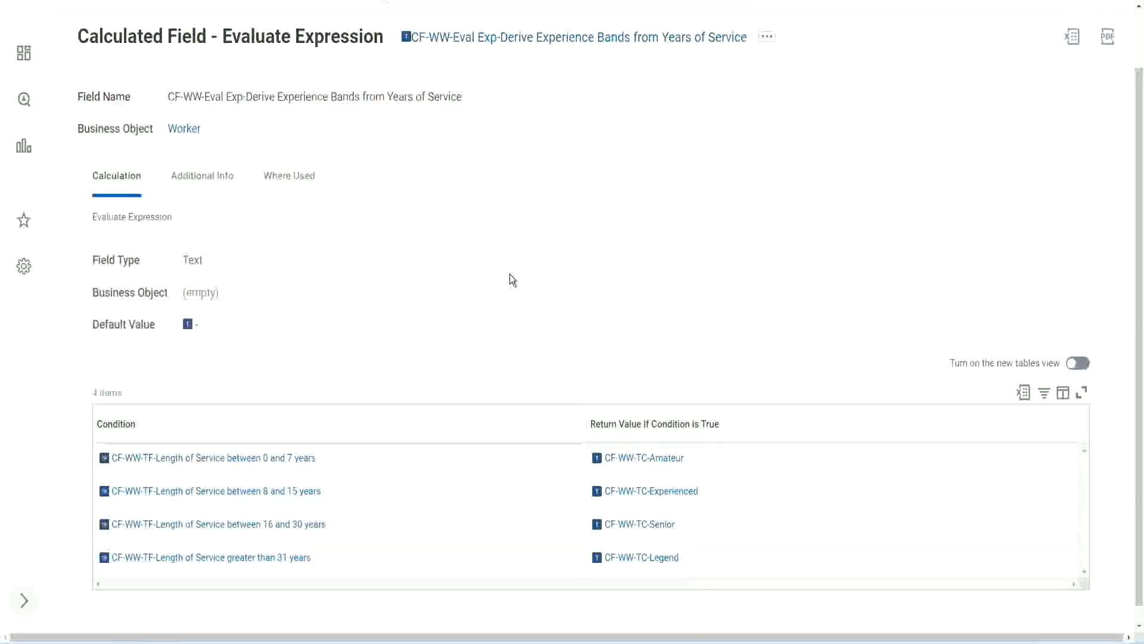
# Copy the name of the Evaluate Expression field, return to the report definition and open the Create Calculated Field task.
pyautogui.rightClick(505, 44)
pyautogui.click(536, 108)
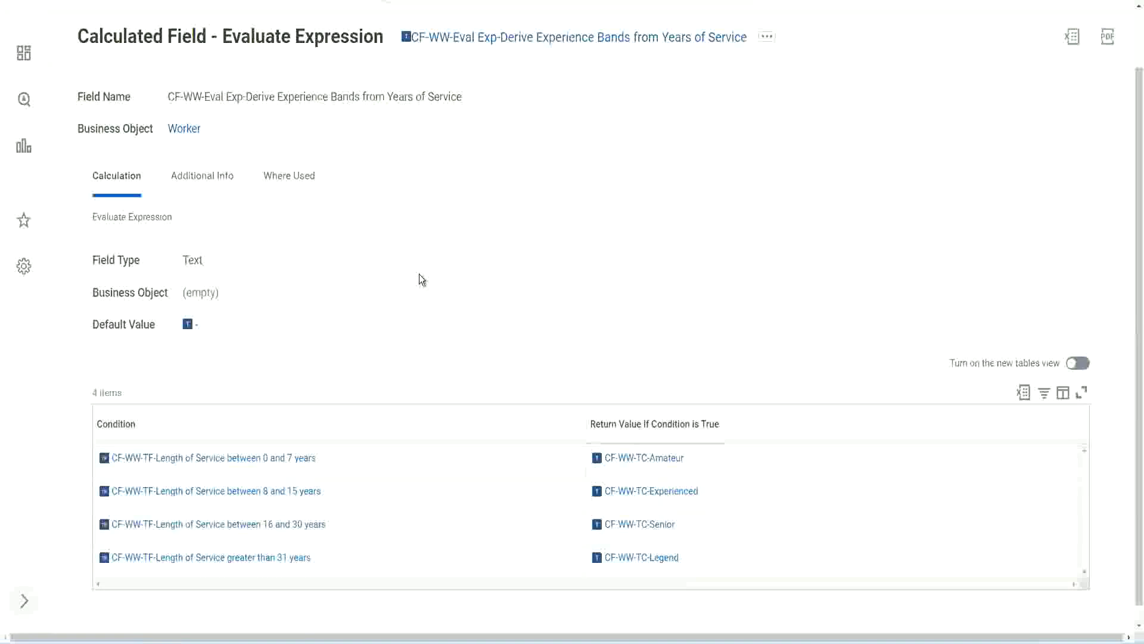
pyautogui.scroll(2, 445, 236)
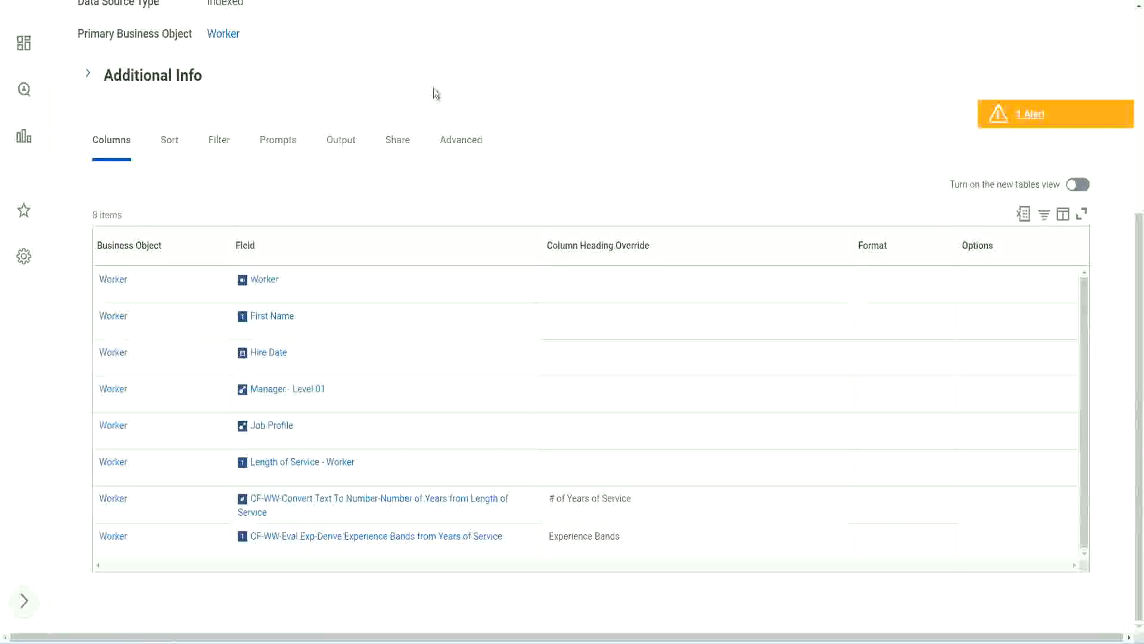
pyautogui.scroll(5, 465, 71)
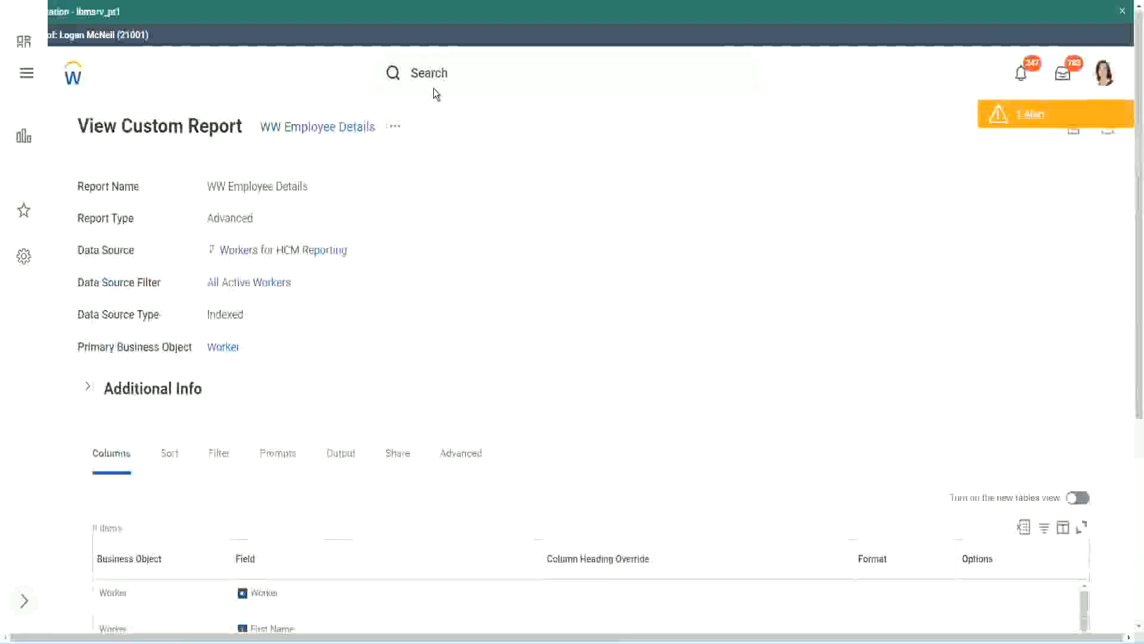
pyautogui.click(465, 71)
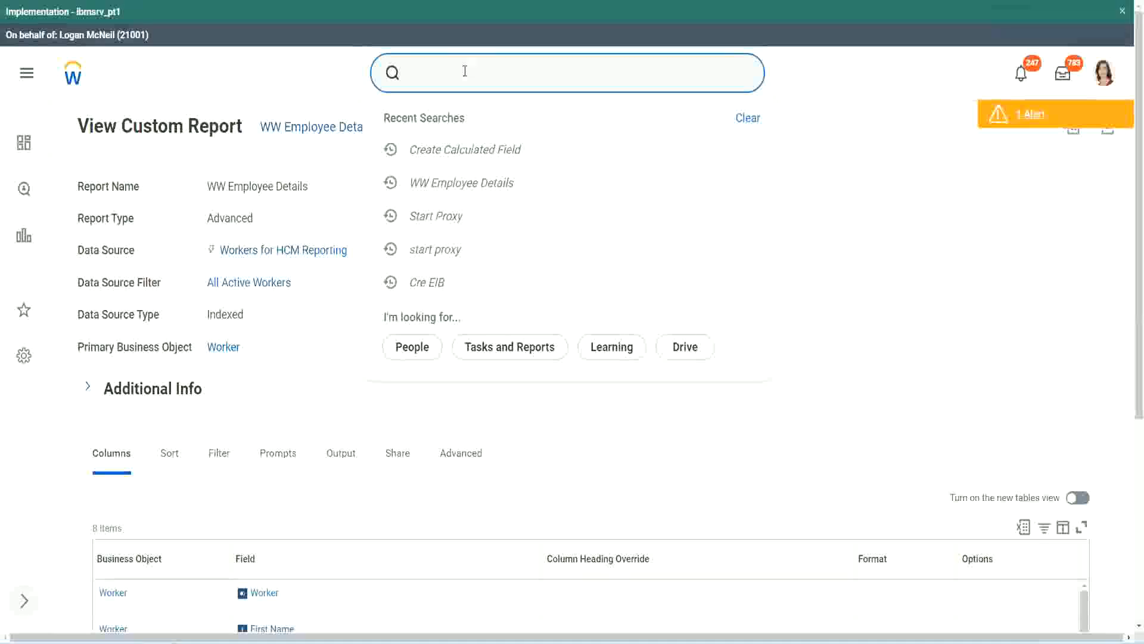
pyautogui.write('create cal field')
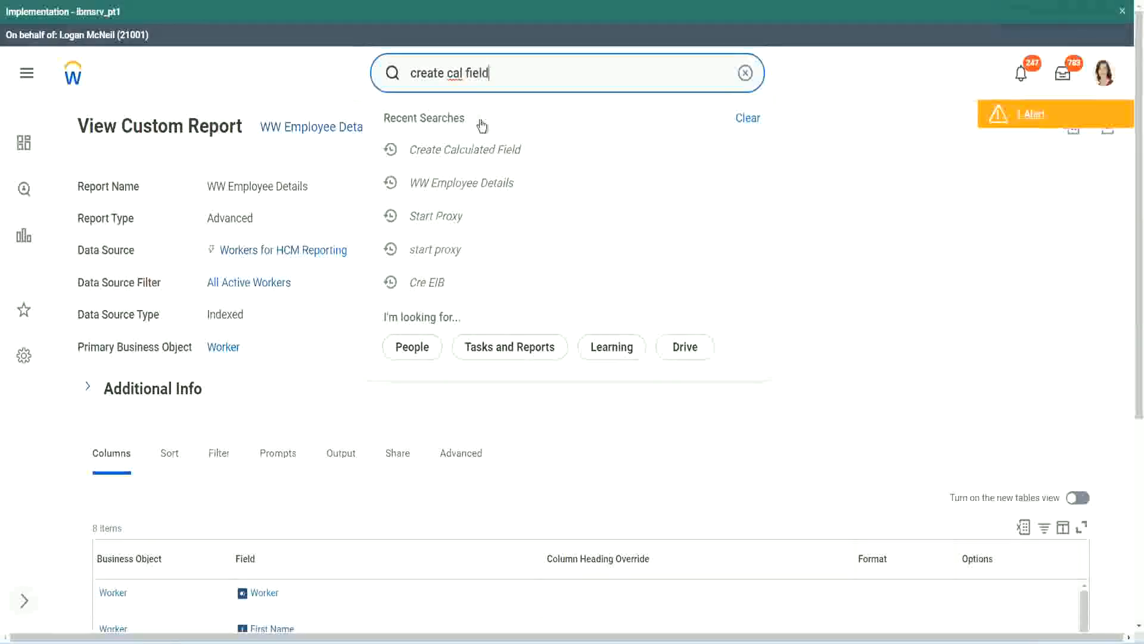
pyautogui.click(480, 123)
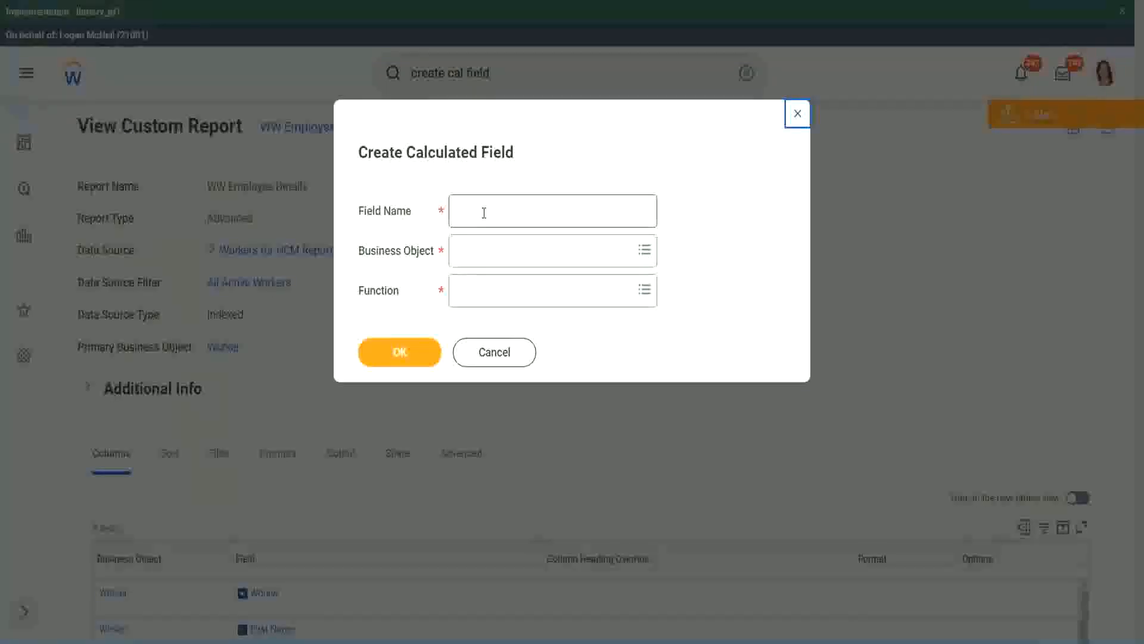
# Paste the copied name as the new calculated field's name and insert "Bands" after "Eval Exp".
pyautogui.click(484, 213)
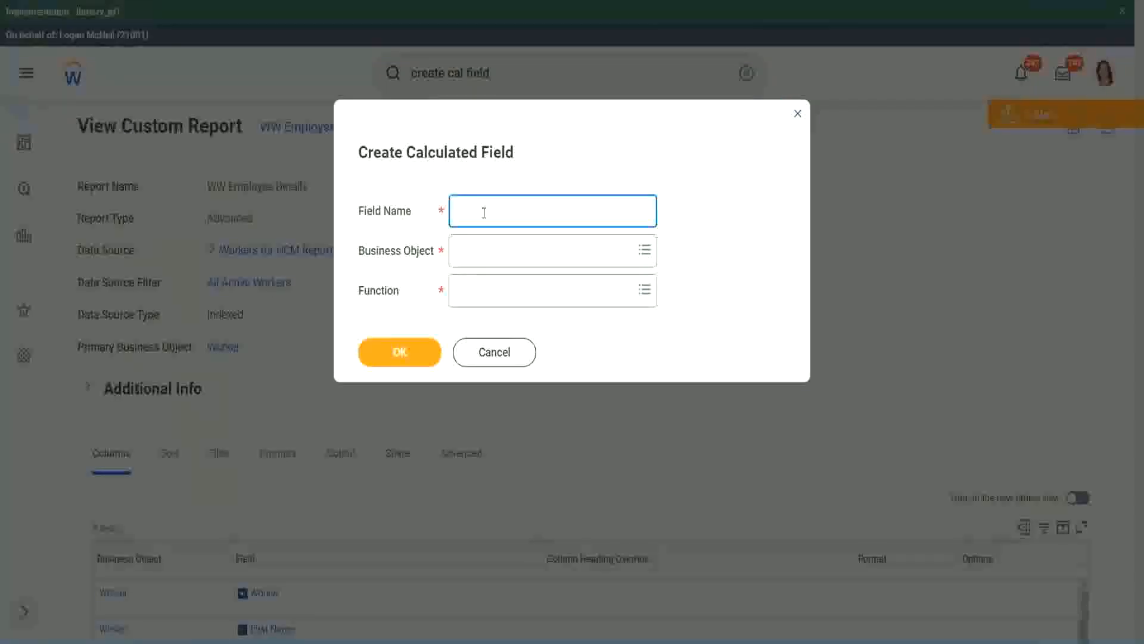
pyautogui.hotkey('ctrl', 'v')
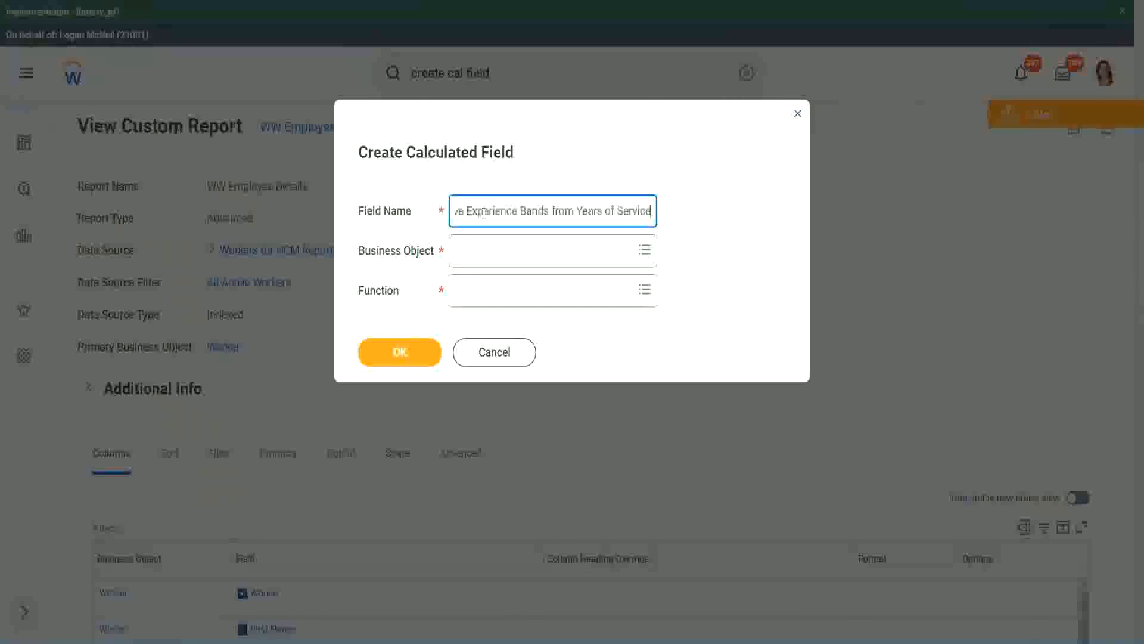
pyautogui.moveTo(522, 211); pyautogui.dragTo(420, 195)
pyautogui.click(514, 211)
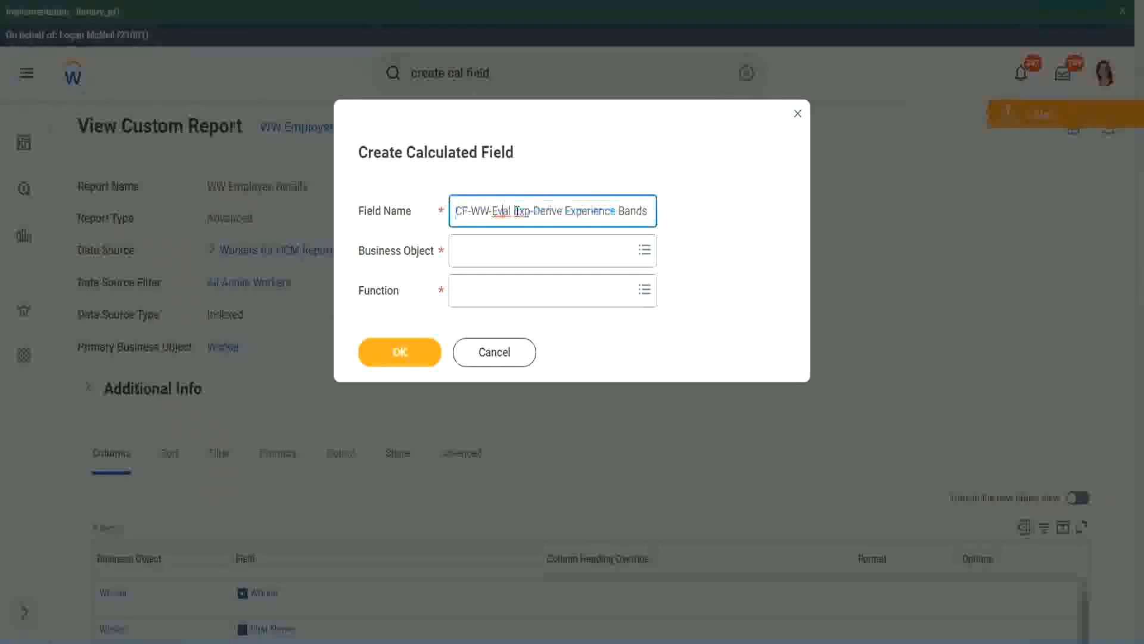
pyautogui.doubleClick(521, 213)
pyautogui.click(531, 243)
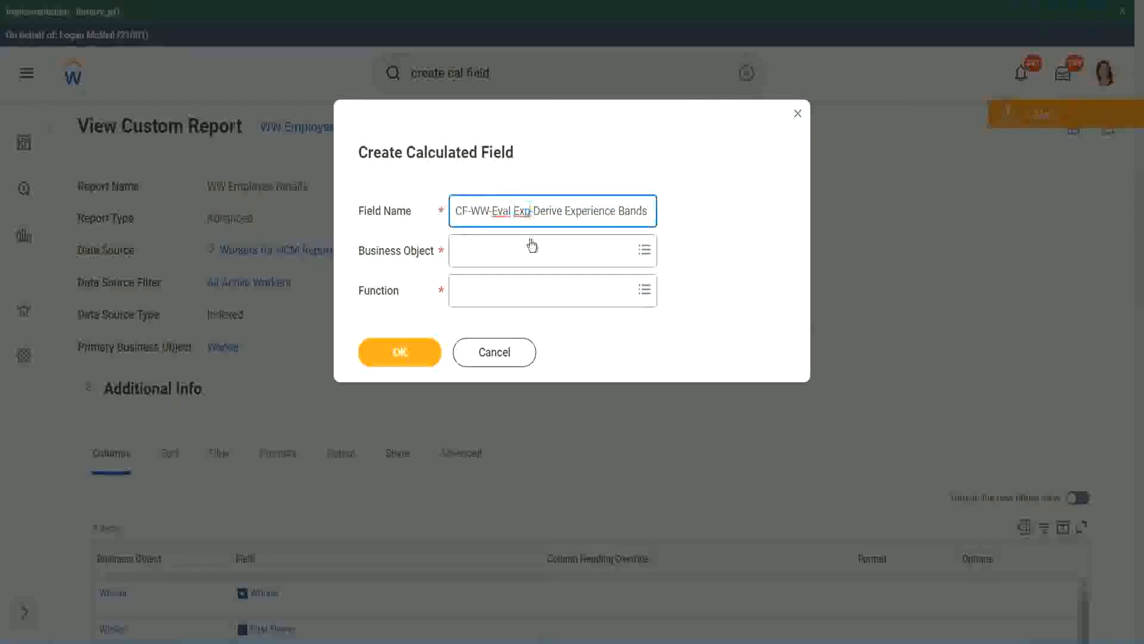
pyautogui.write('bands')
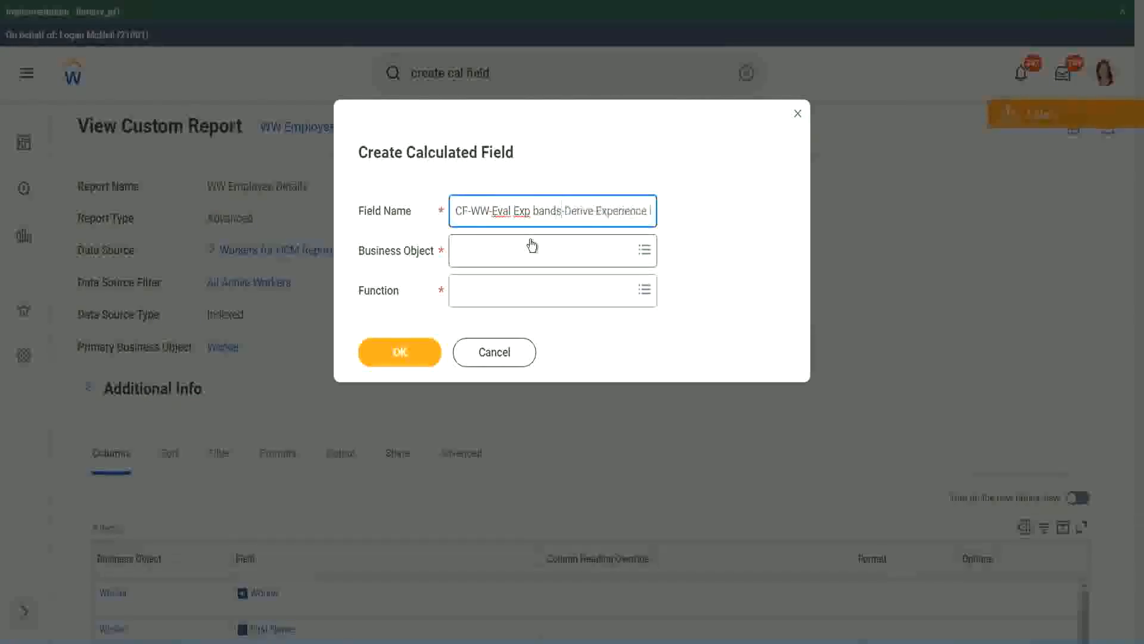
pyautogui.press('Left')
pyautogui.press('Left')
pyautogui.press('Left')
pyautogui.press('Left')
pyautogui.hotkey('shift', 'Left')
pyautogui.write('B')
pyautogui.press('Right')
pyautogui.press('Right')
pyautogui.press('Right')
pyautogui.press('Right')
pyautogui.press('End')
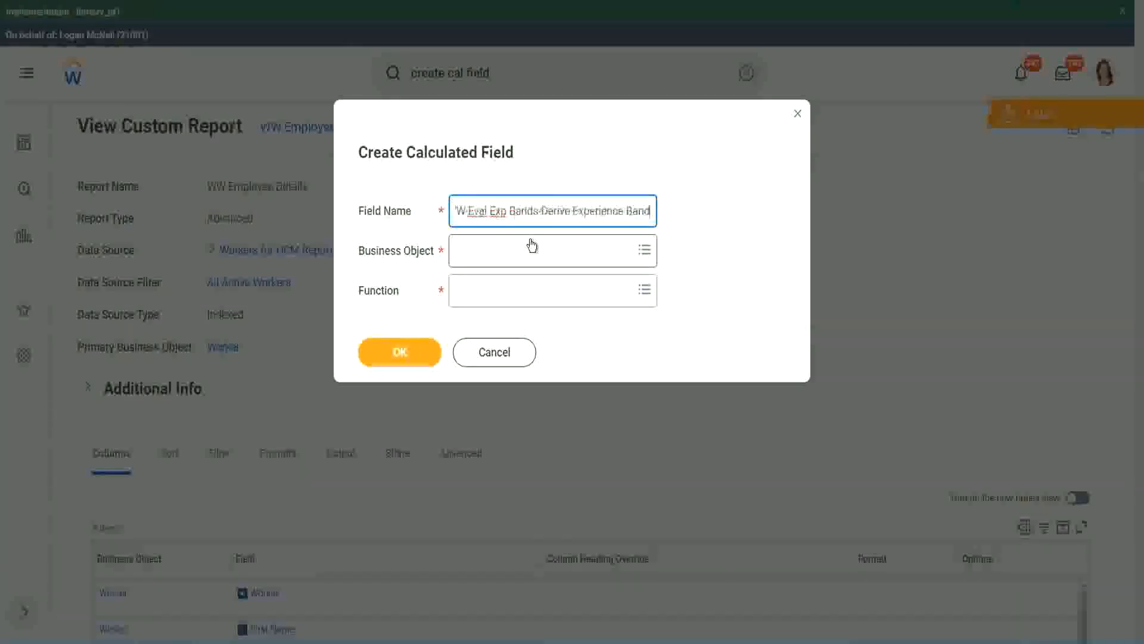
pyautogui.write('s from Years of')
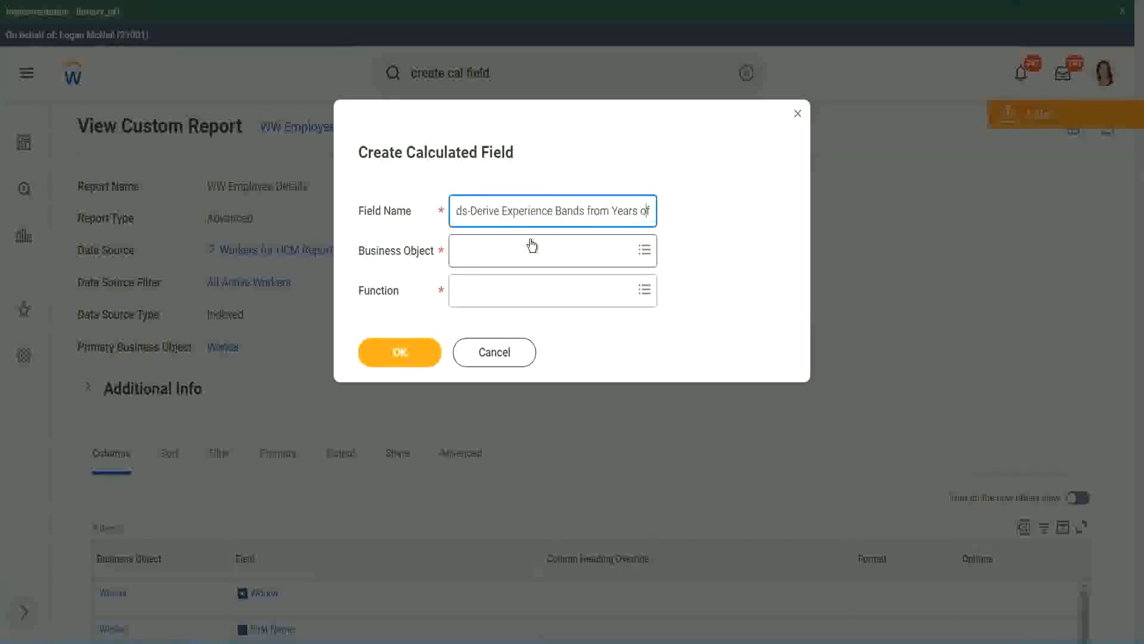
# Replace "Derive" with "Determine" so the field name reads "CF-WW-Eval Exp Bands-Determine Experience Bands from Years of Service".
pyautogui.press('Left')
pyautogui.press('Left')
pyautogui.press('Left')
pyautogui.press('Left')
pyautogui.press('Left')
pyautogui.press('Left')
pyautogui.press('Left')
pyautogui.press('Left')
pyautogui.press('Left')
pyautogui.press('Left')
pyautogui.press('Left')
pyautogui.press('Left')
pyautogui.press('Left')
pyautogui.press('Left')
pyautogui.press('Left')
pyautogui.press('Left')
pyautogui.press('Left')
pyautogui.press('Left')
pyautogui.press('Left')
pyautogui.press('Left')
pyautogui.hotkey('shift', 'Left')
pyautogui.hotkey('shift', 'Left')
pyautogui.hotkey('shift', 'Left')
pyautogui.hotkey('shift', 'Left')
pyautogui.hotkey('shift', 'Left')
pyautogui.hotkey('shift', 'Left')
pyautogui.write('Determine')
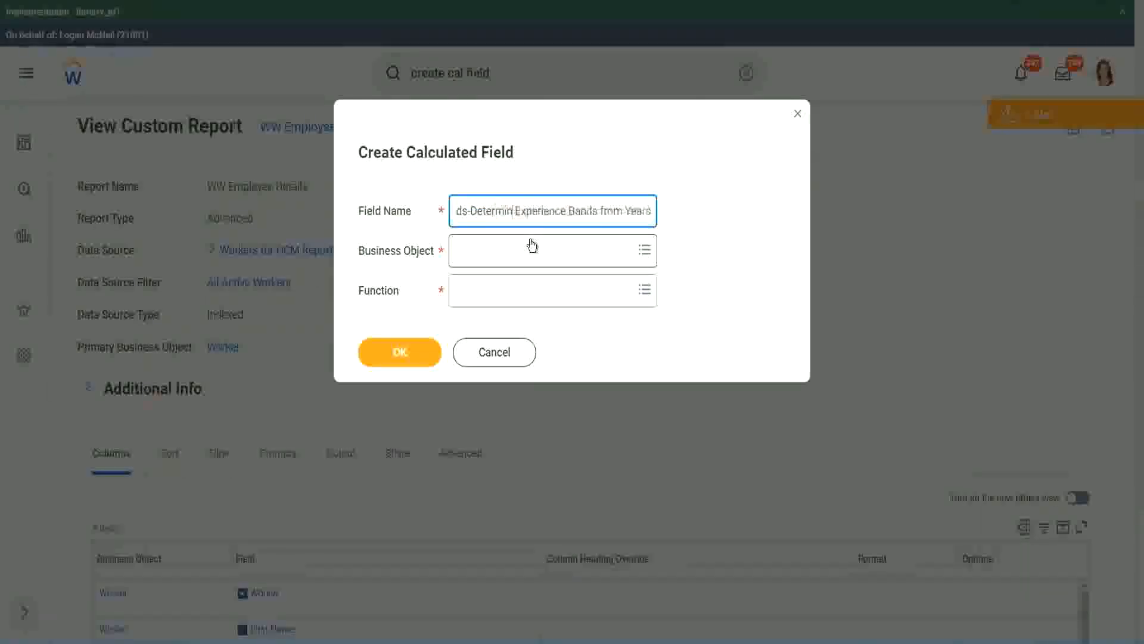
pyautogui.press('Right')
pyautogui.press('Right')
pyautogui.press('Right')
pyautogui.press('Right')
pyautogui.press('Right')
pyautogui.press('Right')
pyautogui.press('Right')
pyautogui.press('Right')
pyautogui.press('Right')
pyautogui.press('Right')
pyautogui.press('Right')
pyautogui.press('Right')
pyautogui.press('Right')
pyautogui.press('Right')
pyautogui.press('Right')
pyautogui.press('Right')
pyautogui.press('Right')
pyautogui.press('Right')
pyautogui.press('Right')
pyautogui.press('Right')
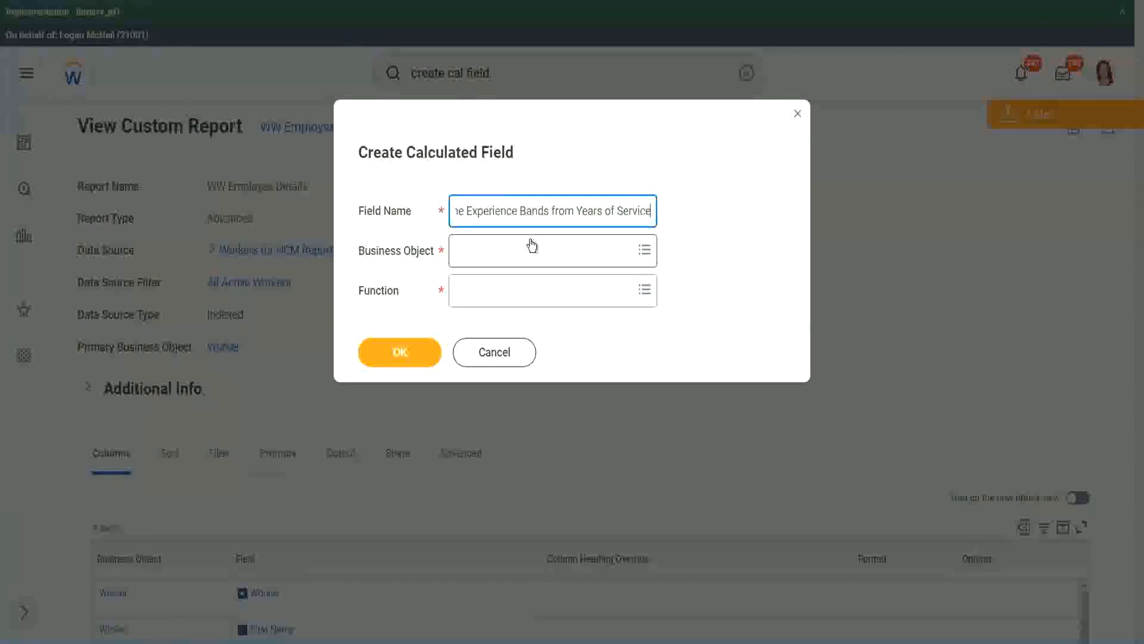
# Set the new calculated field's business object to Worker.
pyautogui.click(508, 251)
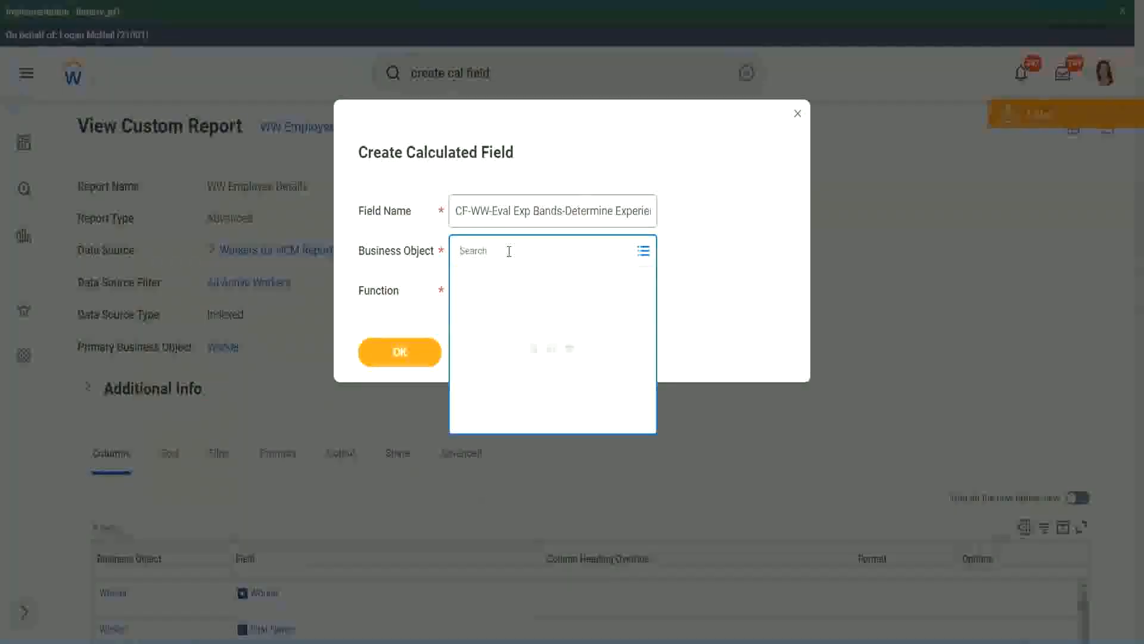
pyautogui.write('work')
pyautogui.press('Return')
pyautogui.write('er')
pyautogui.press('Return')
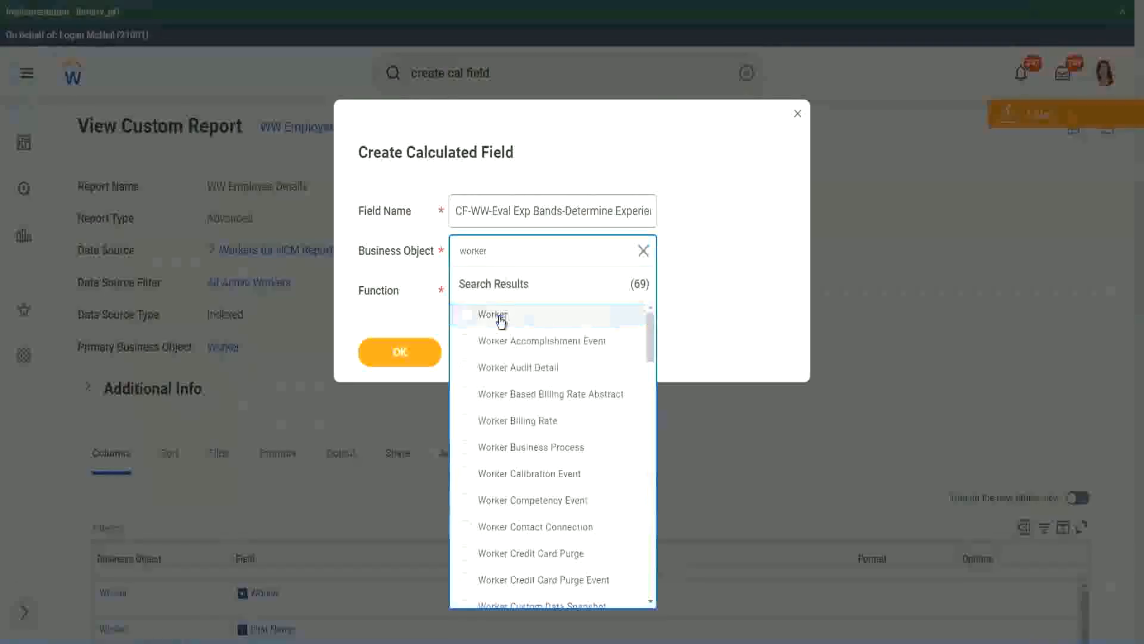
pyautogui.click(498, 322)
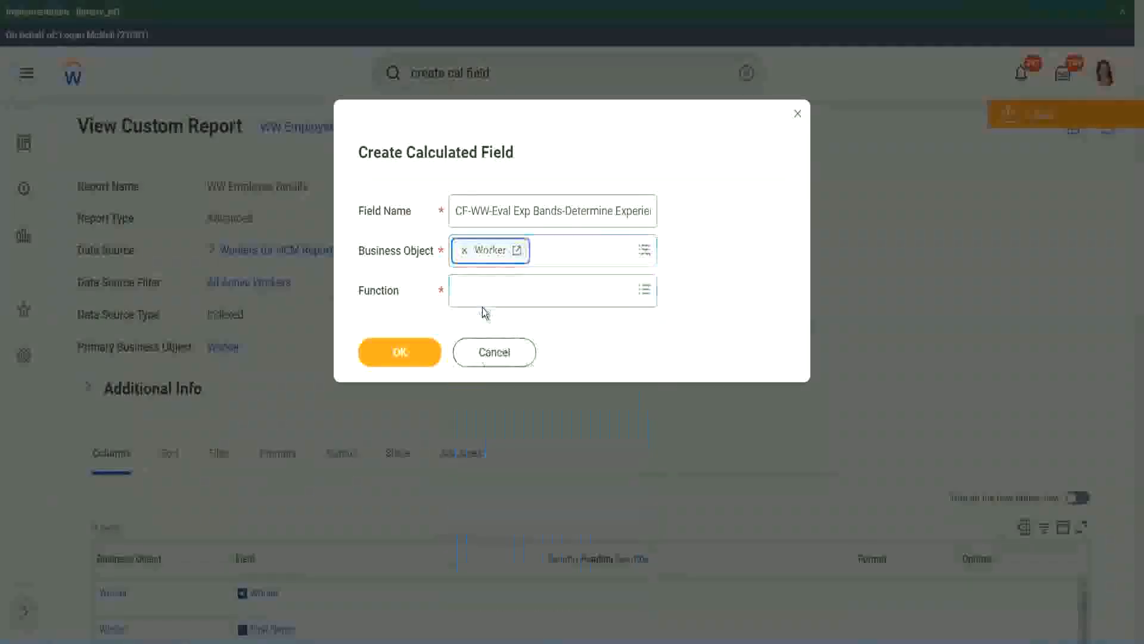
# Choose Evaluate Expression Band as the function of the new calculated field.
pyautogui.click(483, 287)
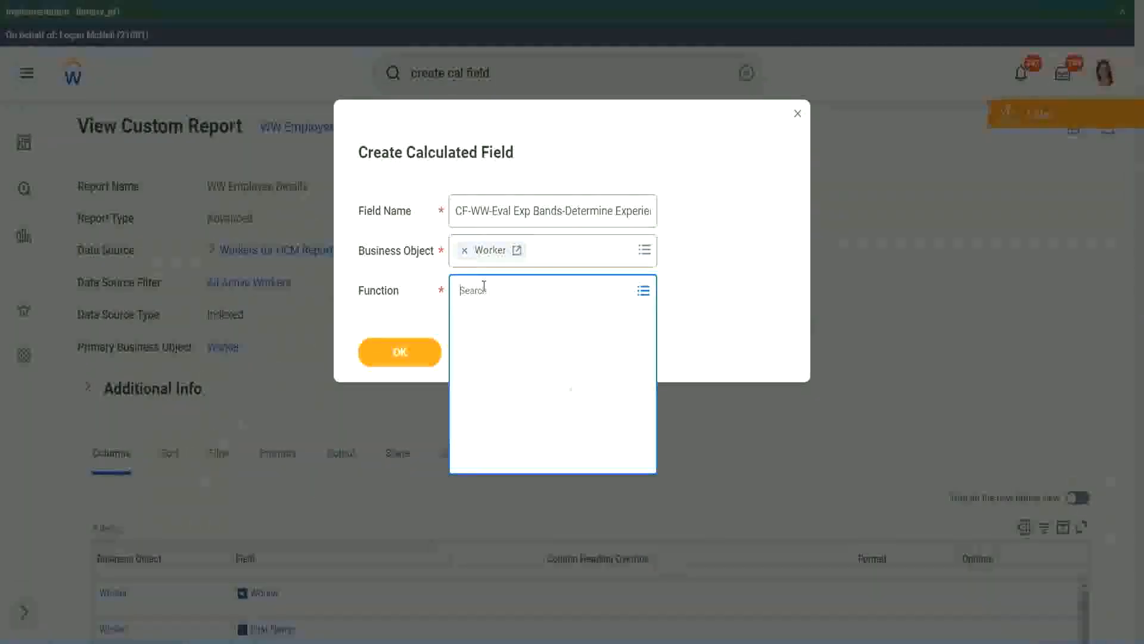
pyautogui.write('eval ex')
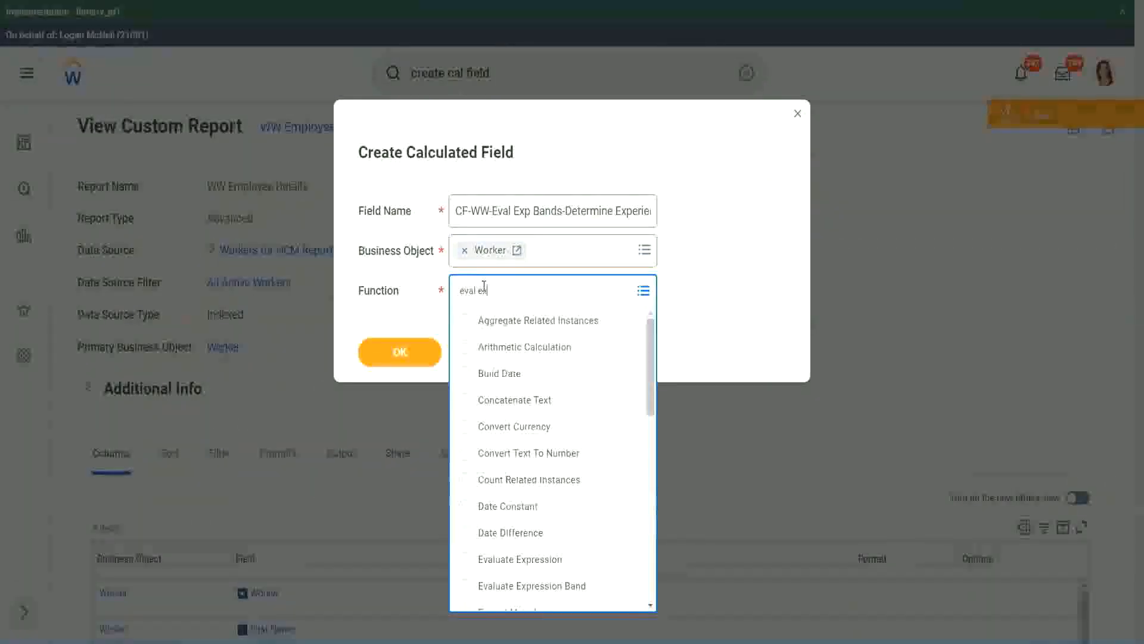
pyautogui.write('p')
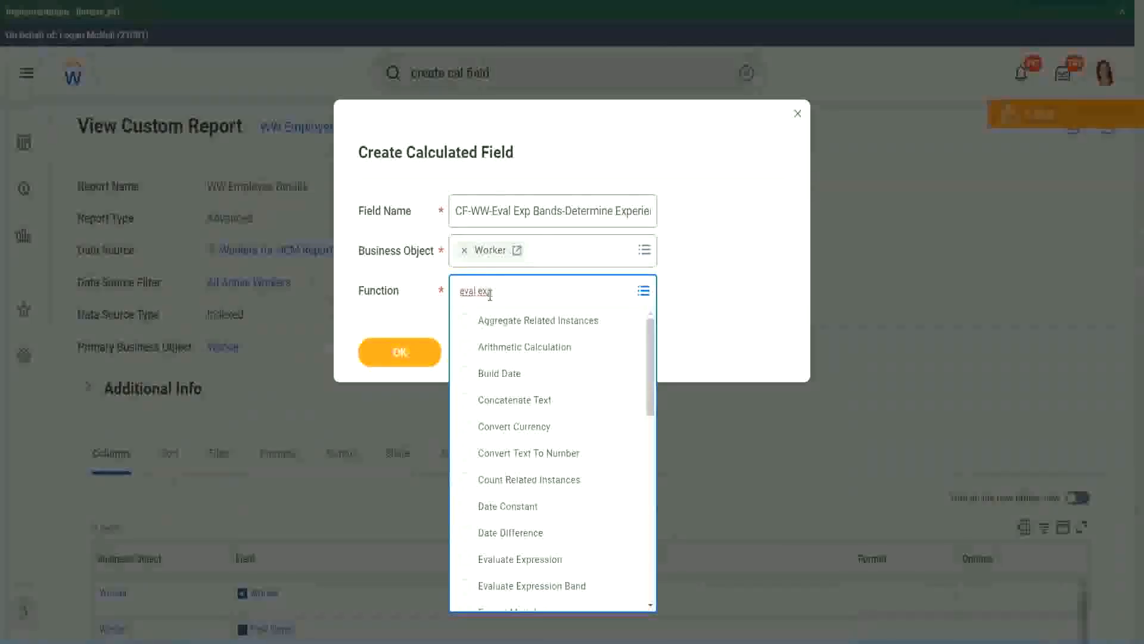
pyautogui.press('Return')
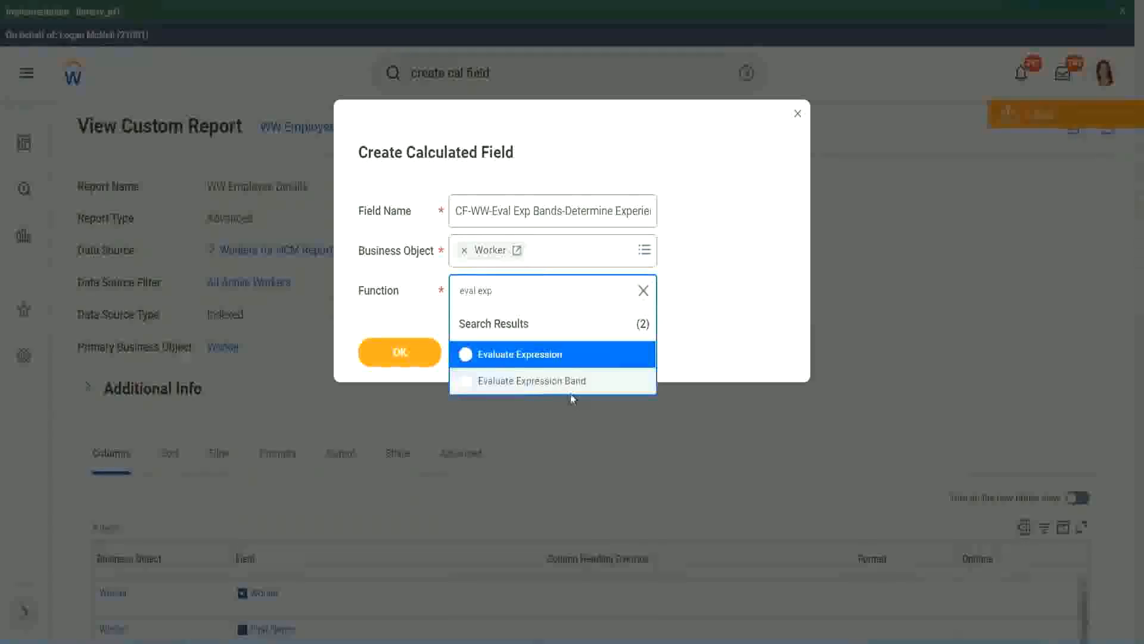
pyautogui.click(577, 385)
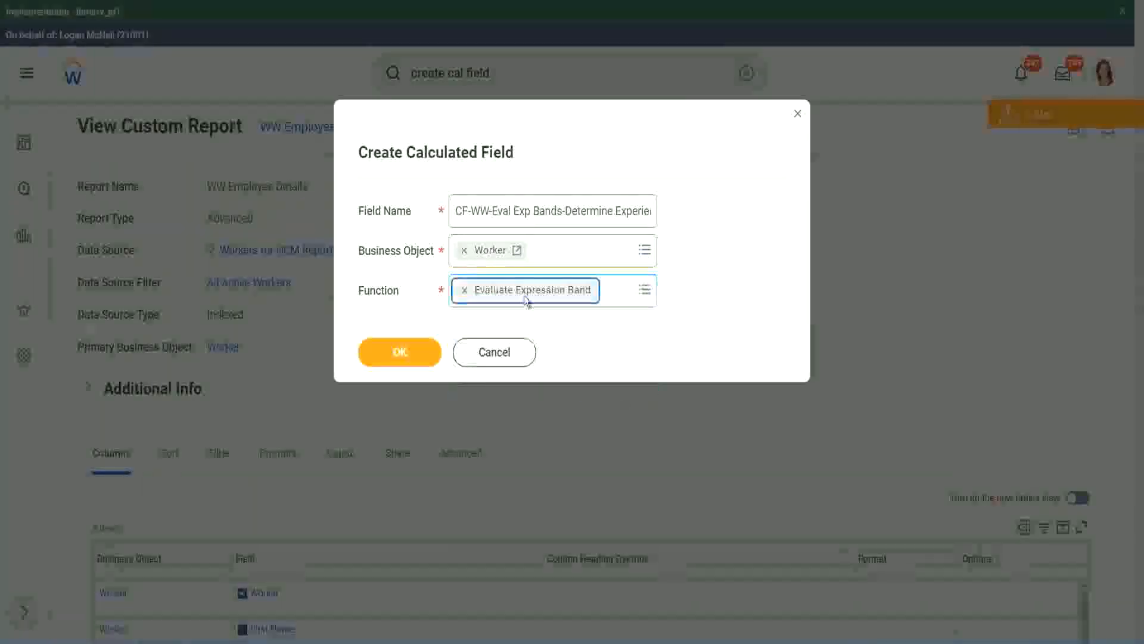
# Change "Eval Exp Bands" to "Eval Exp Band" in the field name and confirm the creation of the calculated field.
pyautogui.click(563, 210)
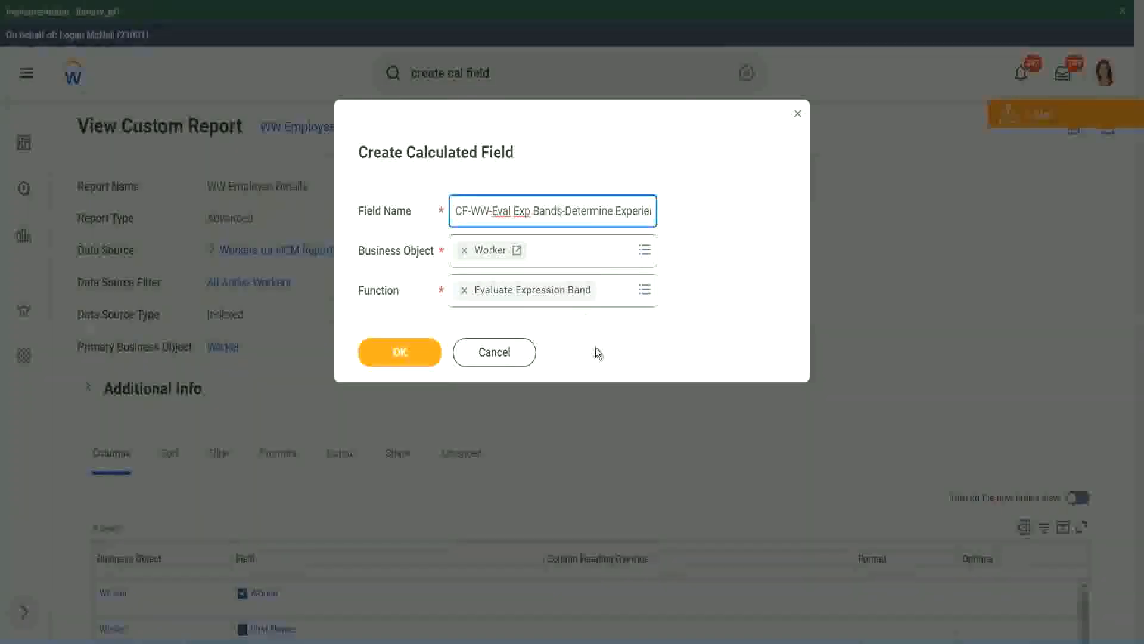
pyautogui.press('BackSpace')
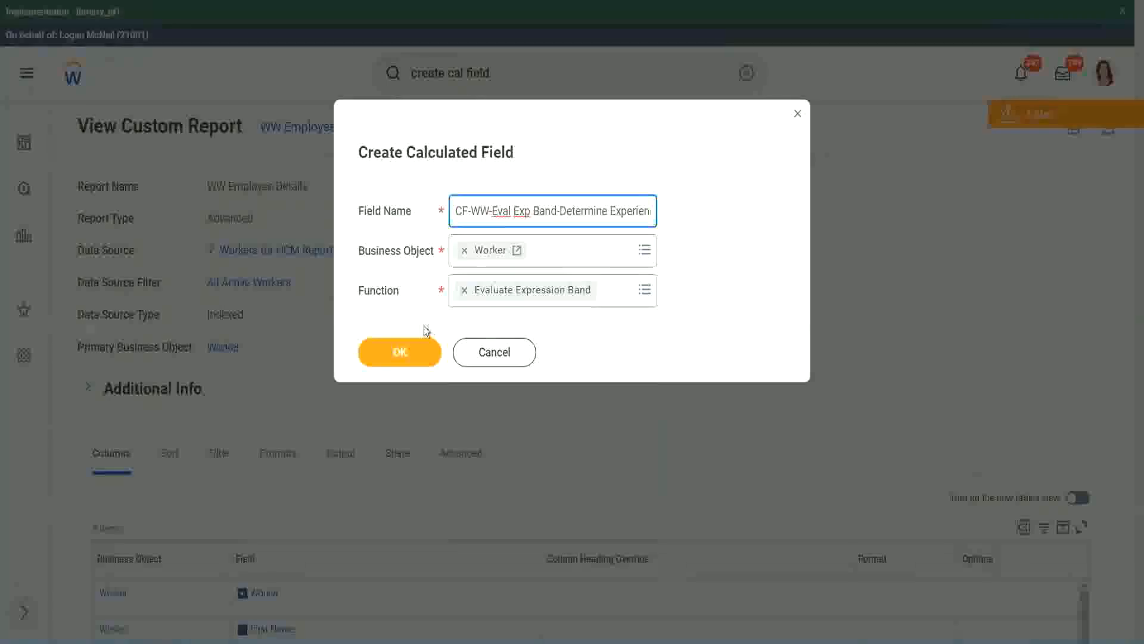
pyautogui.click(404, 351)
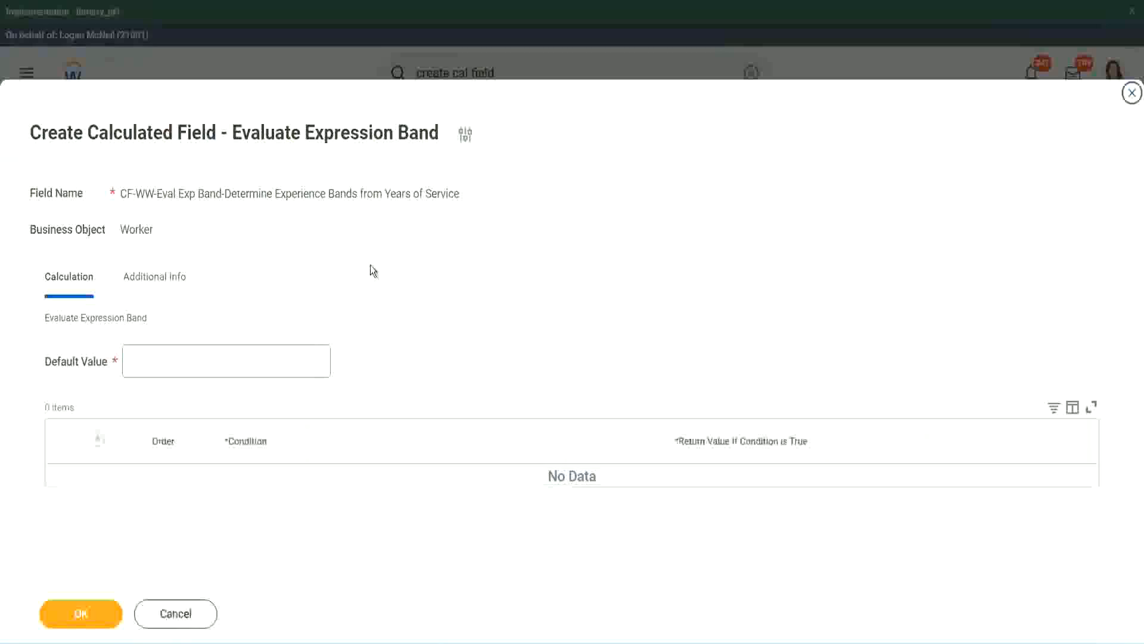
# Set the default value to "-" and add a first row to the condition table.
pyautogui.click(166, 369)
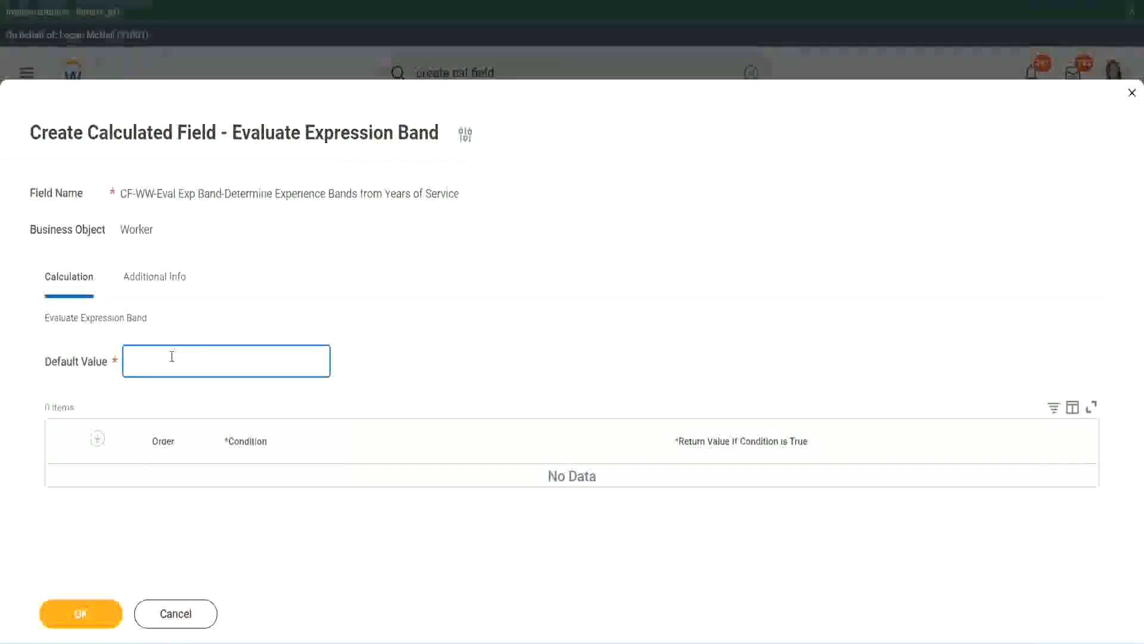
pyautogui.write('N')
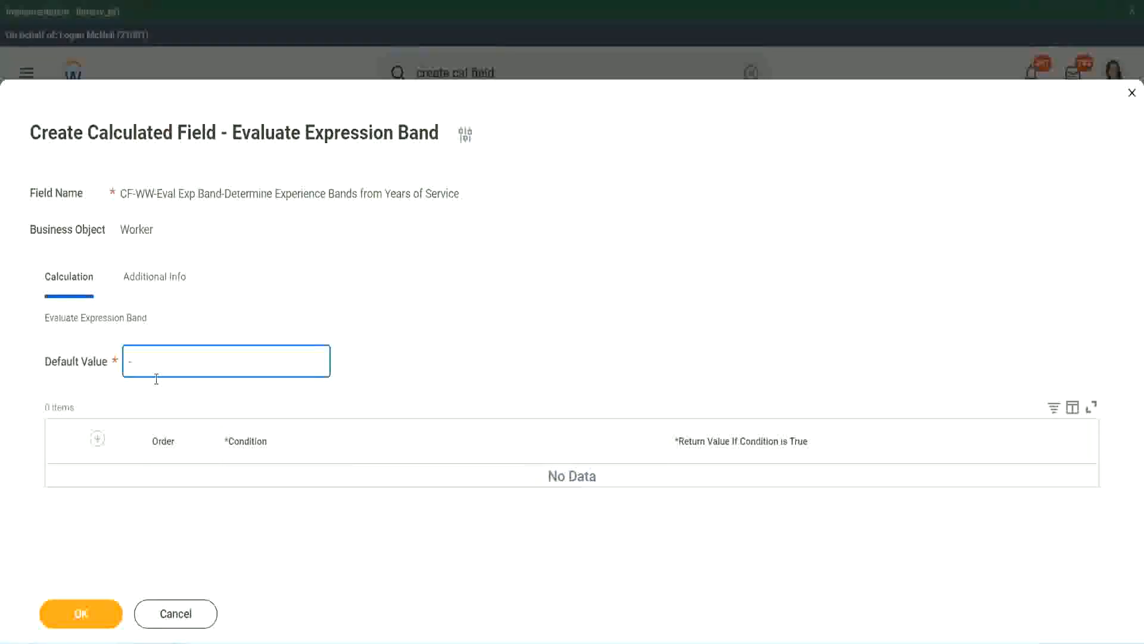
pyautogui.click(99, 441)
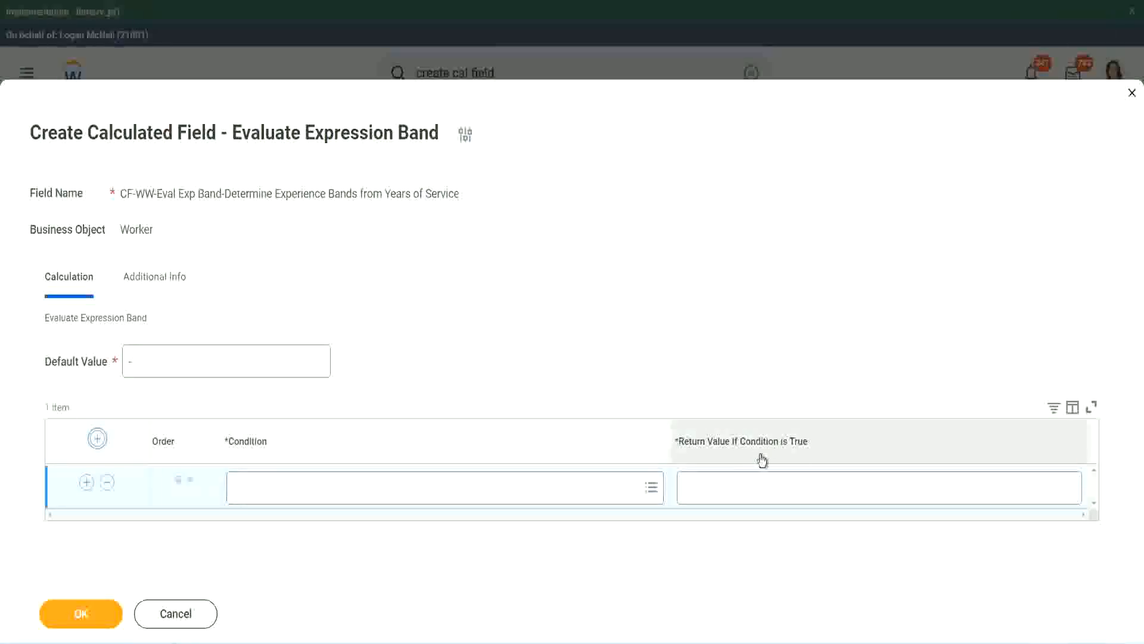
pyautogui.click(745, 490)
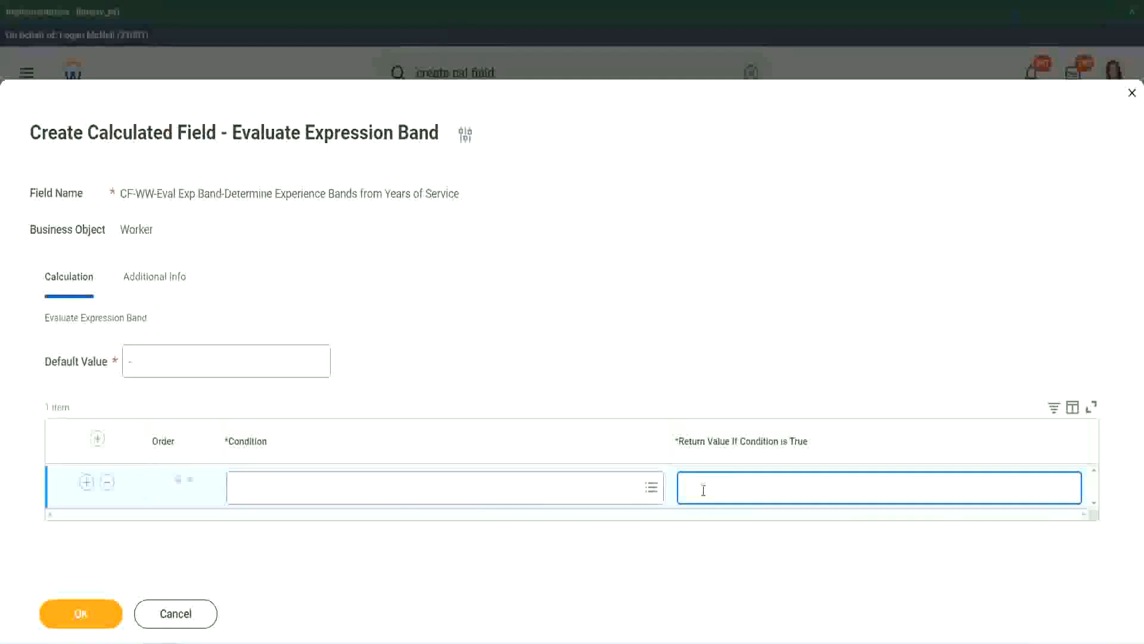
pyautogui.write('adkjdjaidjaijdi')
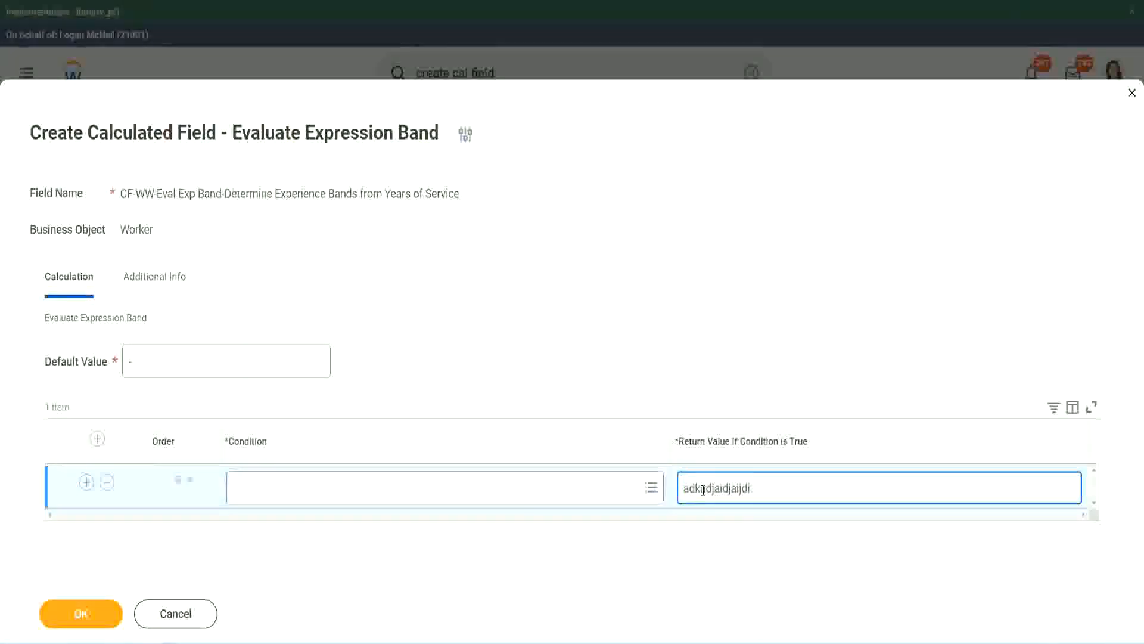
pyautogui.press('BackSpace')
pyautogui.press('BackSpace')
pyautogui.press('BackSpace')
pyautogui.press('BackSpace')
pyautogui.press('BackSpace')
pyautogui.press('BackSpace')
pyautogui.press('BackSpace')
pyautogui.press('BackSpace')
pyautogui.press('BackSpace')
pyautogui.press('BackSpace')
pyautogui.press('BackSpace')
pyautogui.press('BackSpace')
pyautogui.press('BackSpace')
pyautogui.press('BackSpace')
pyautogui.press('BackSpace')
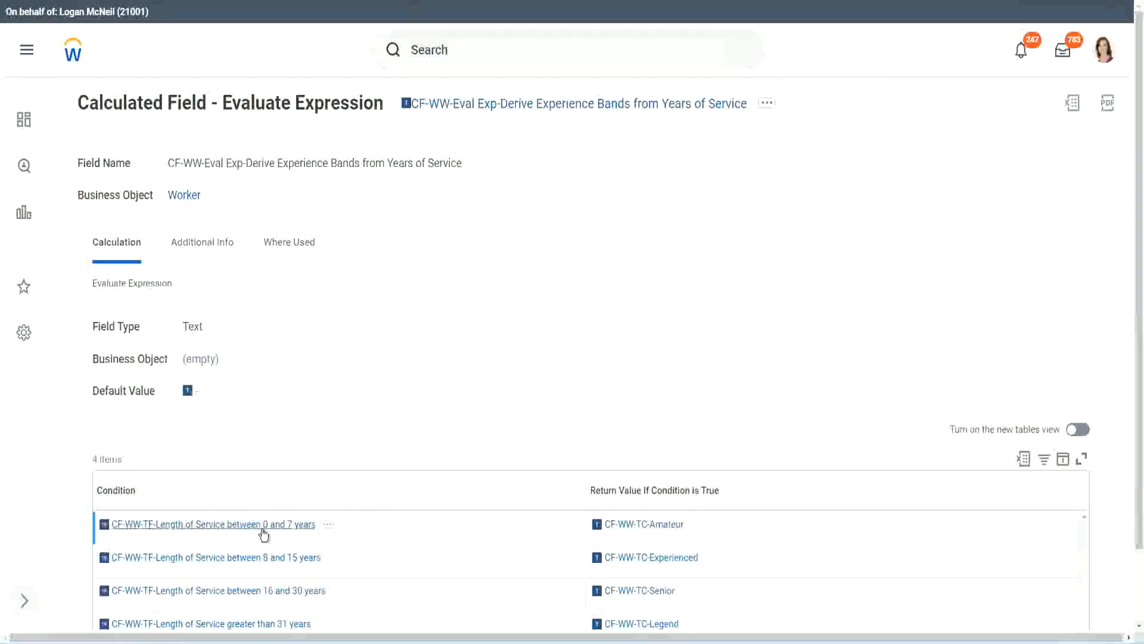
# Give the first row the condition "CF-WW-TF-Length of Service between 0 and 7 years", copied from the existing Evaluate Expression field, and the return value Amateur.
pyautogui.rightClick(265, 532)
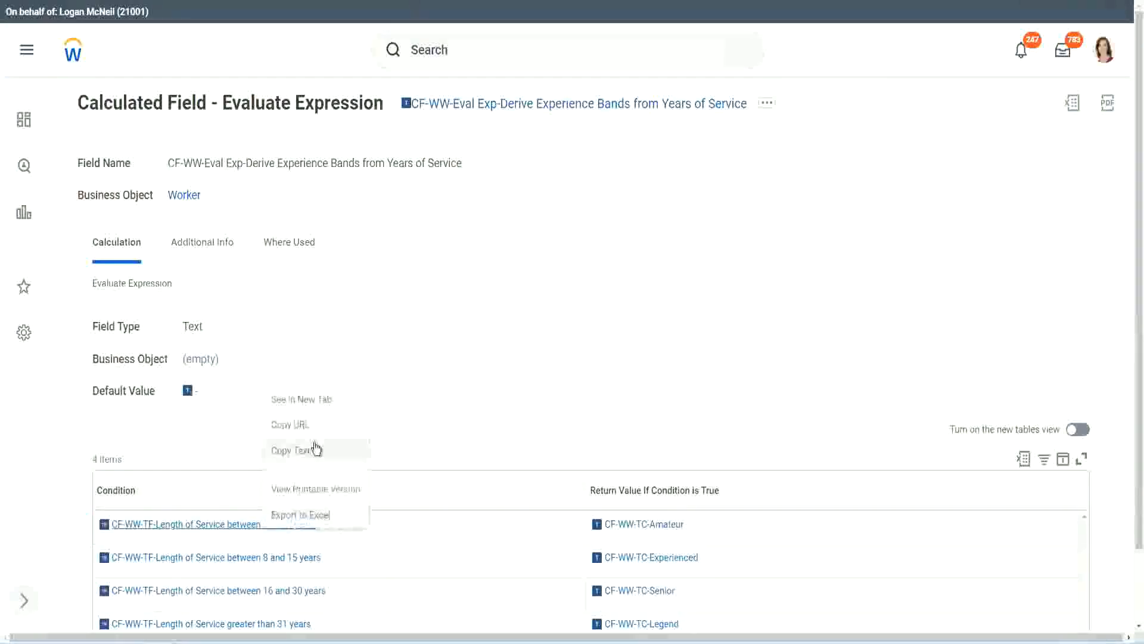
pyautogui.click(301, 451)
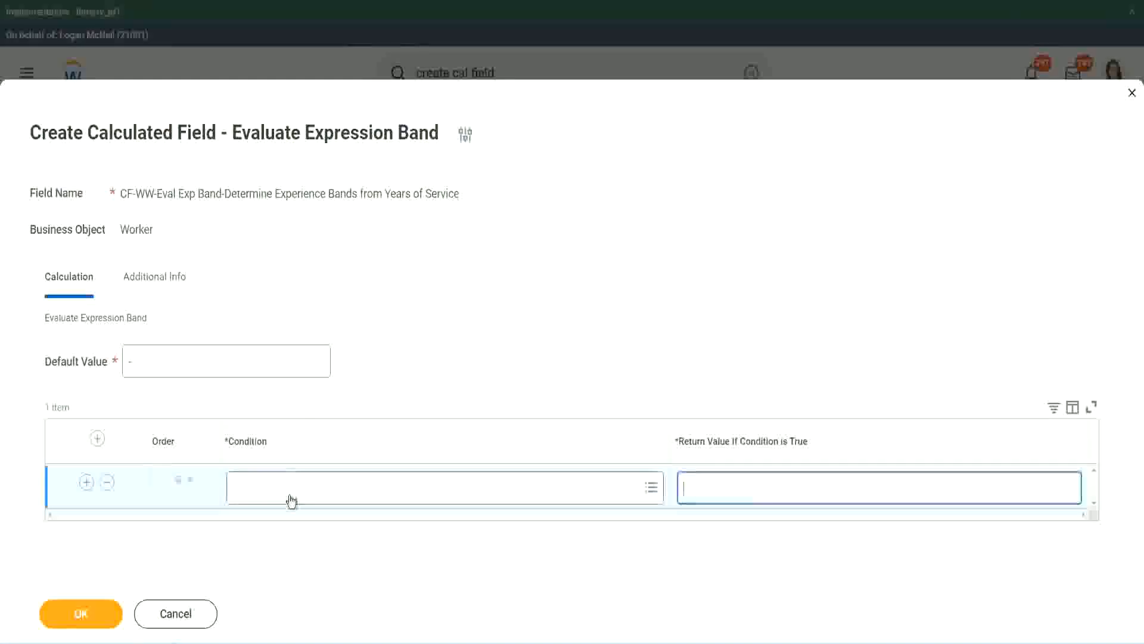
pyautogui.click(289, 495)
pyautogui.hotkey('ctrl', 'v')
pyautogui.press('Return')
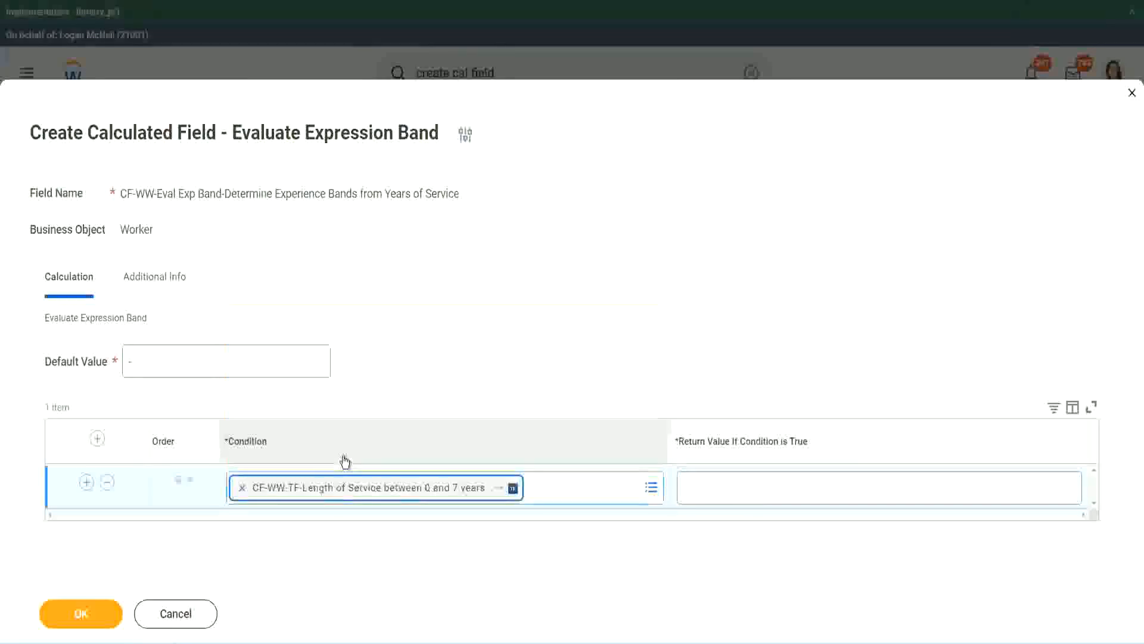
pyautogui.click(723, 476)
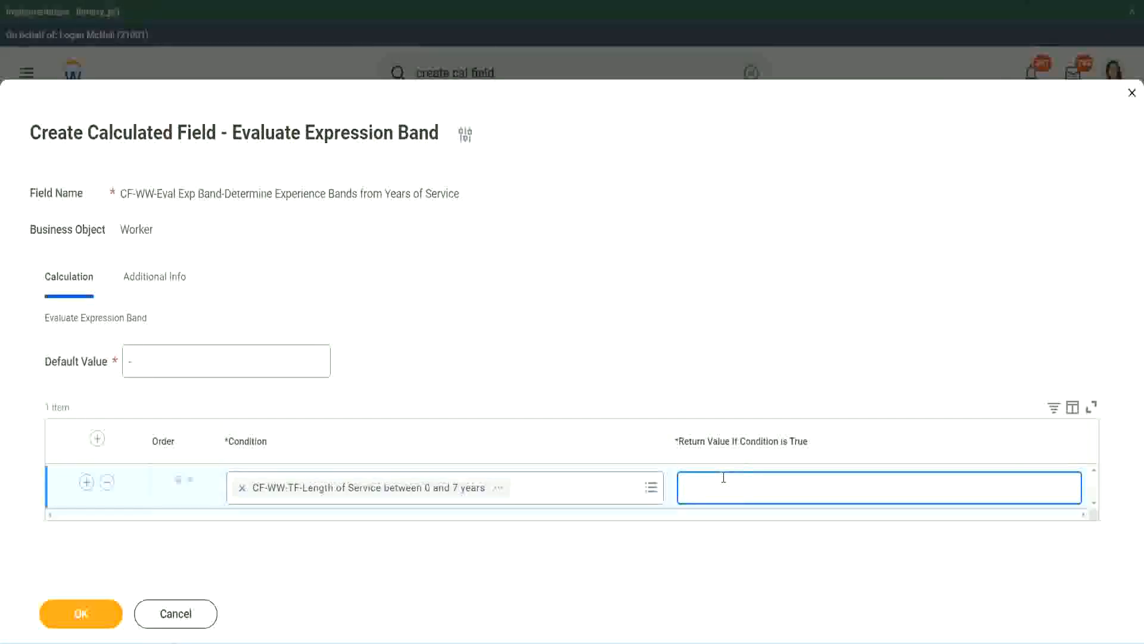
pyautogui.write('Amateur')
# Add three more empty rows below the Amateur row in the condition table.
pyautogui.click(86, 482)
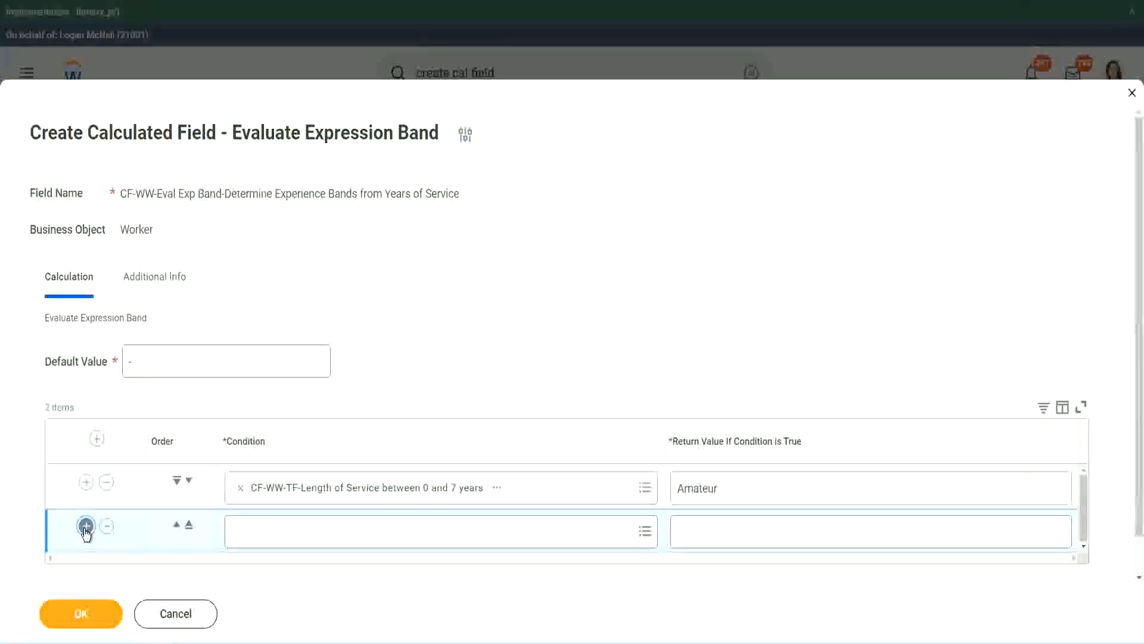
pyautogui.click(86, 527)
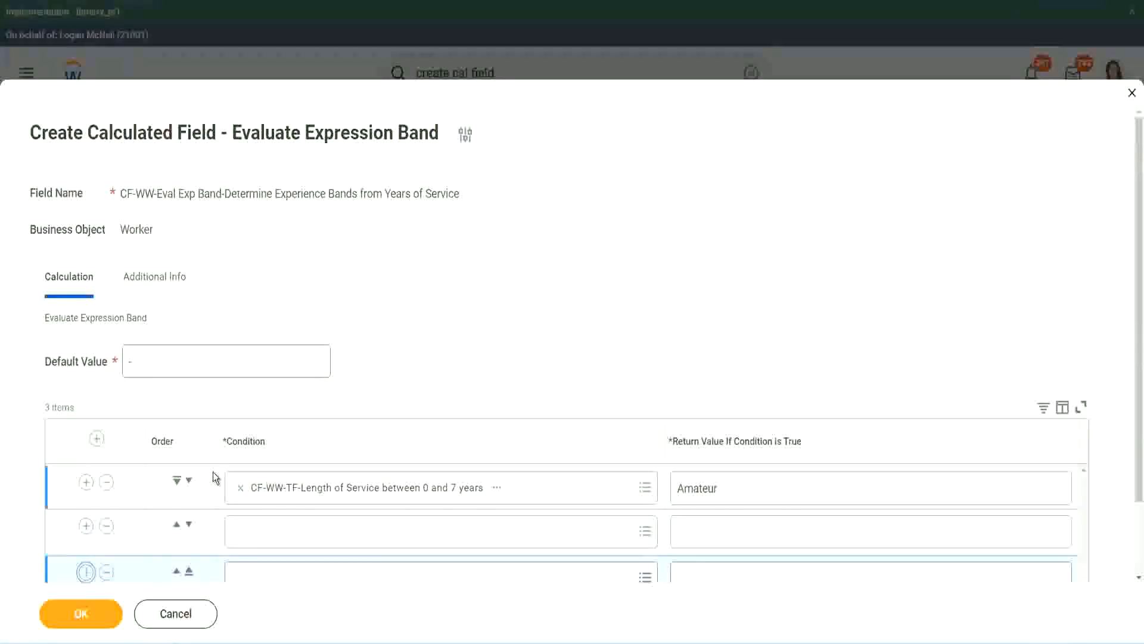
pyautogui.click(86, 572)
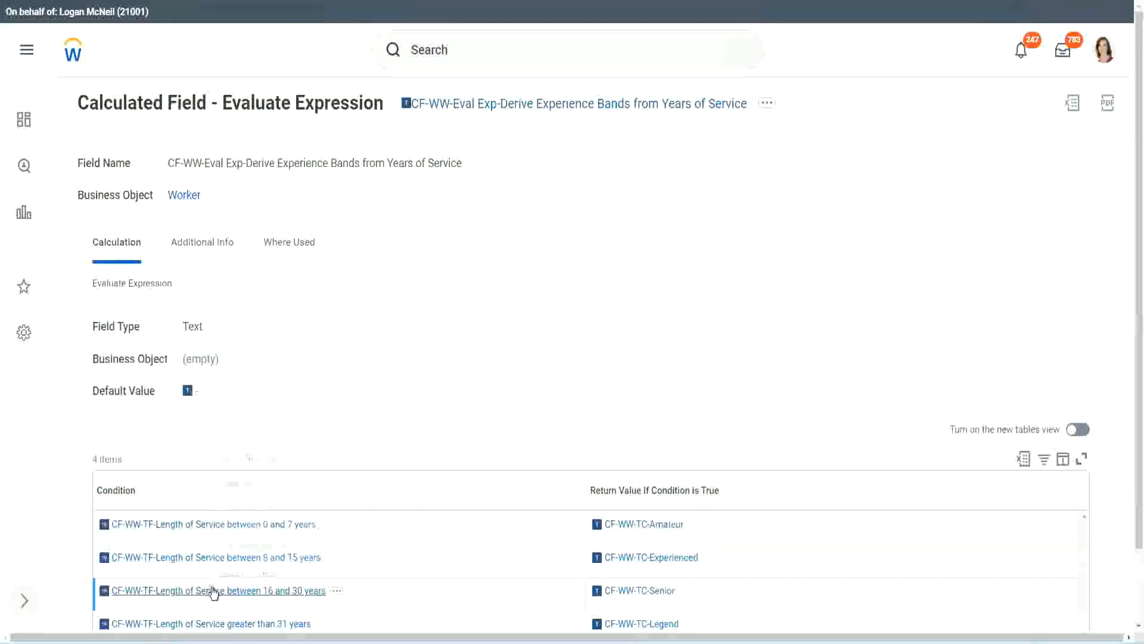
# Copy the condition "CF-WW-TF-Length of Service between 16 and 30 years" from the existing field into the second row and move it to third place.
pyautogui.rightClick(214, 590)
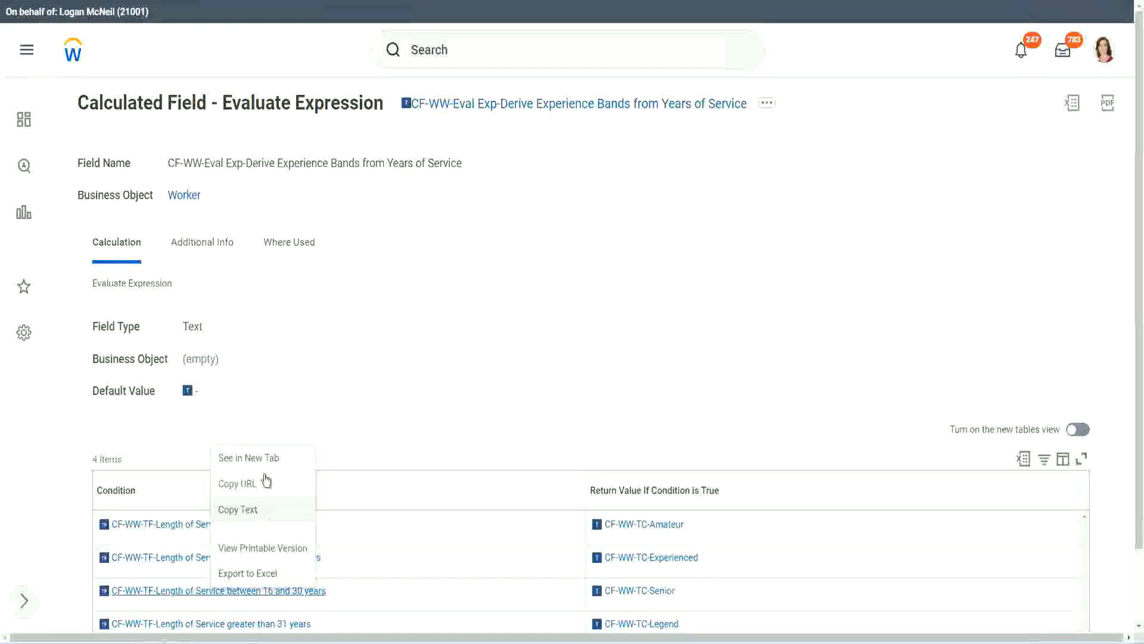
pyautogui.click(263, 482)
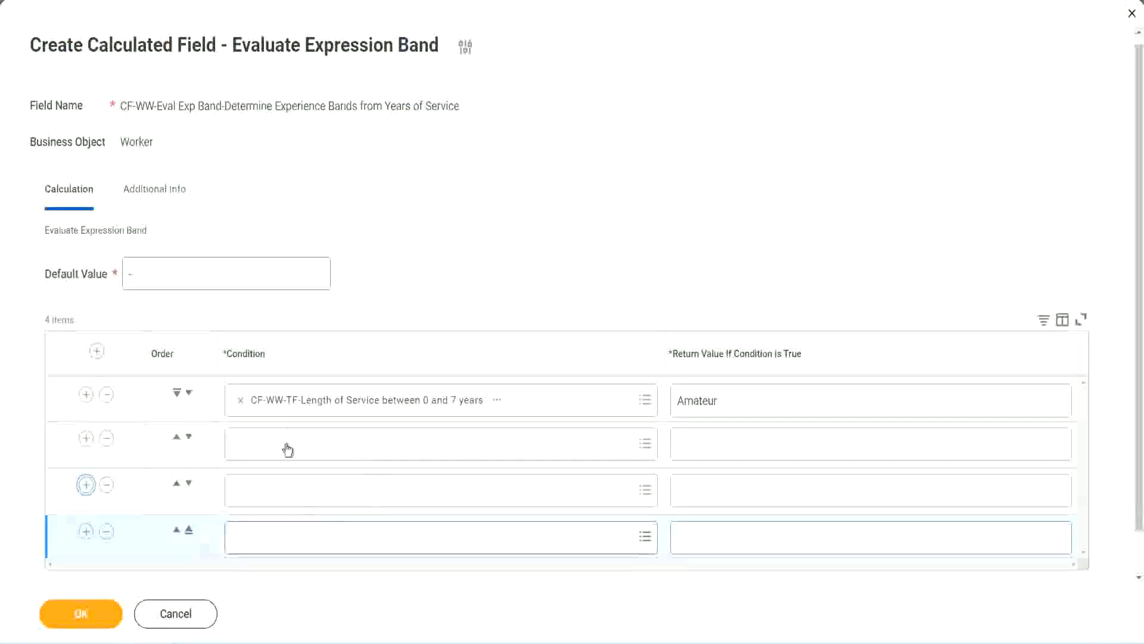
pyautogui.click(289, 443)
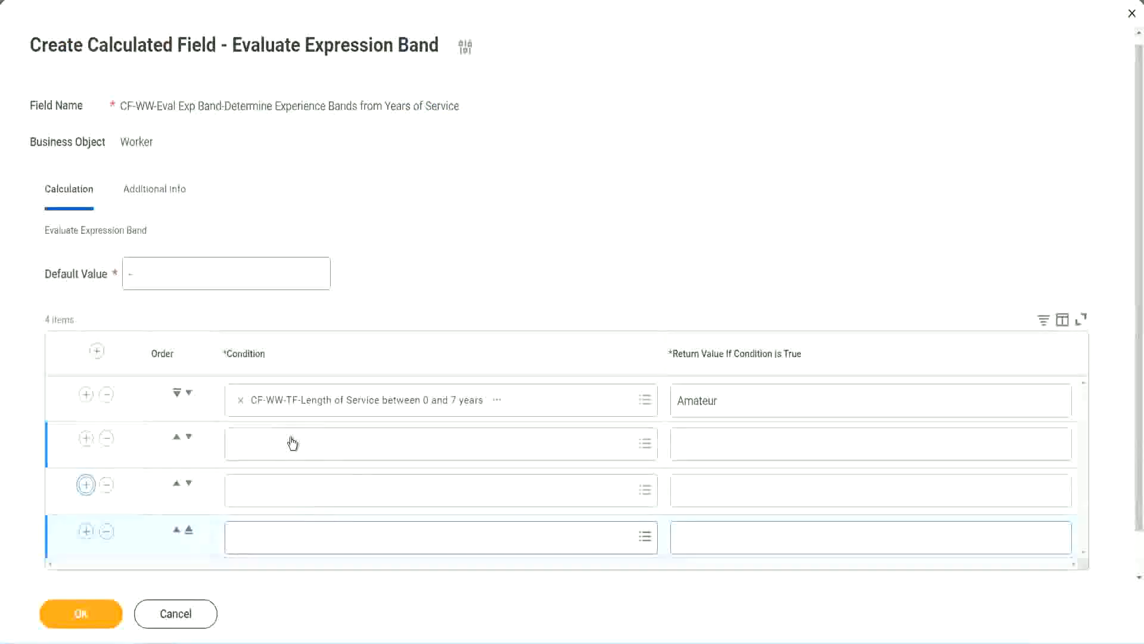
pyautogui.write('CF-WW-TF-Length of Service between 16 and 30 years')
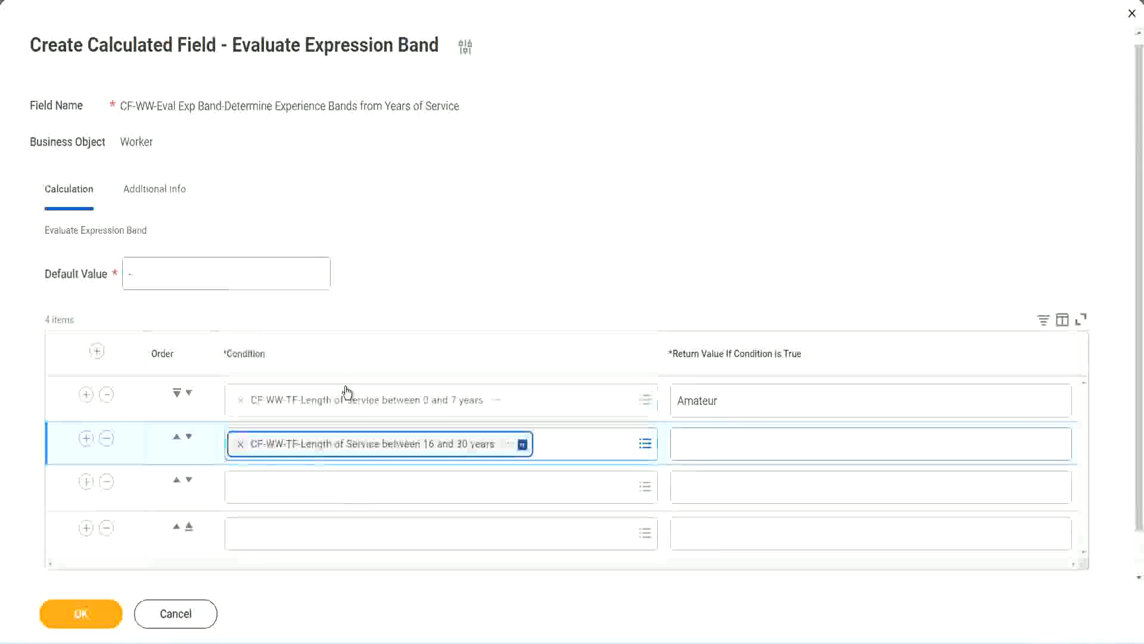
pyautogui.click(189, 436)
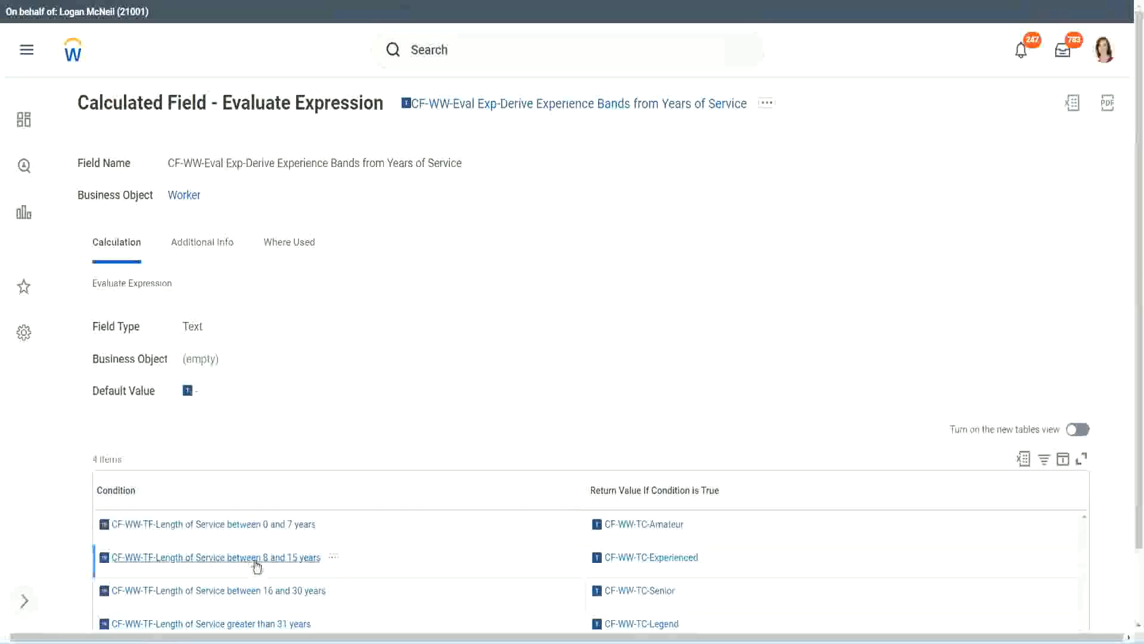
# Copy the condition "CF-WW-TF-Length of Service between 8 and 15 years" from the existing field into the empty second row.
pyautogui.rightClick(257, 566)
pyautogui.click(266, 480)
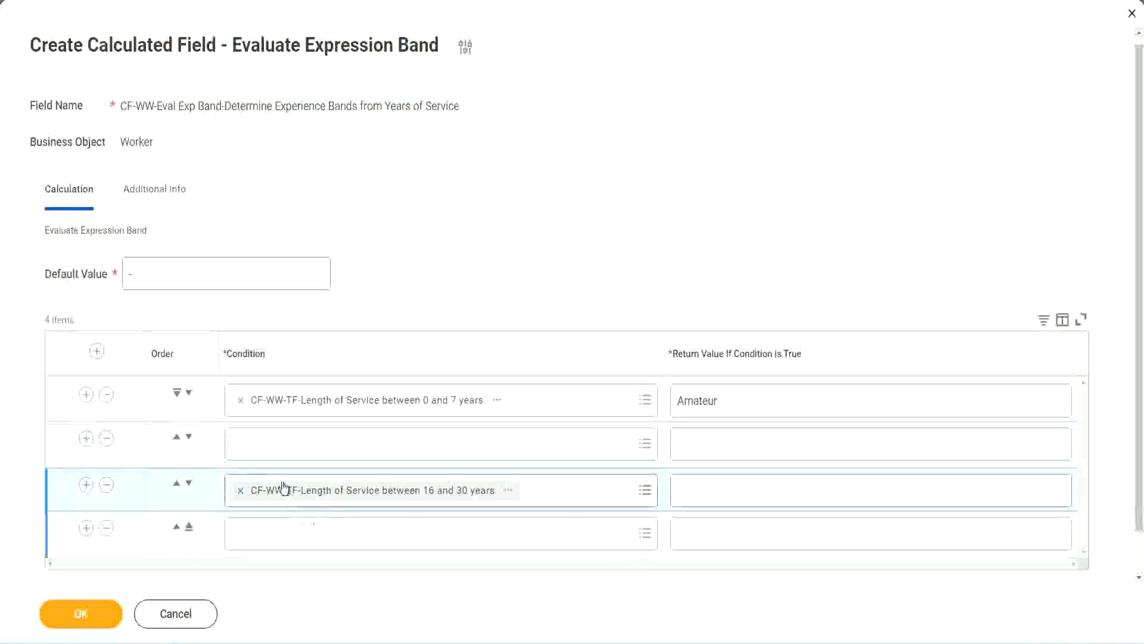
pyautogui.click(287, 456)
pyautogui.hotkey('ctrl', 'v')
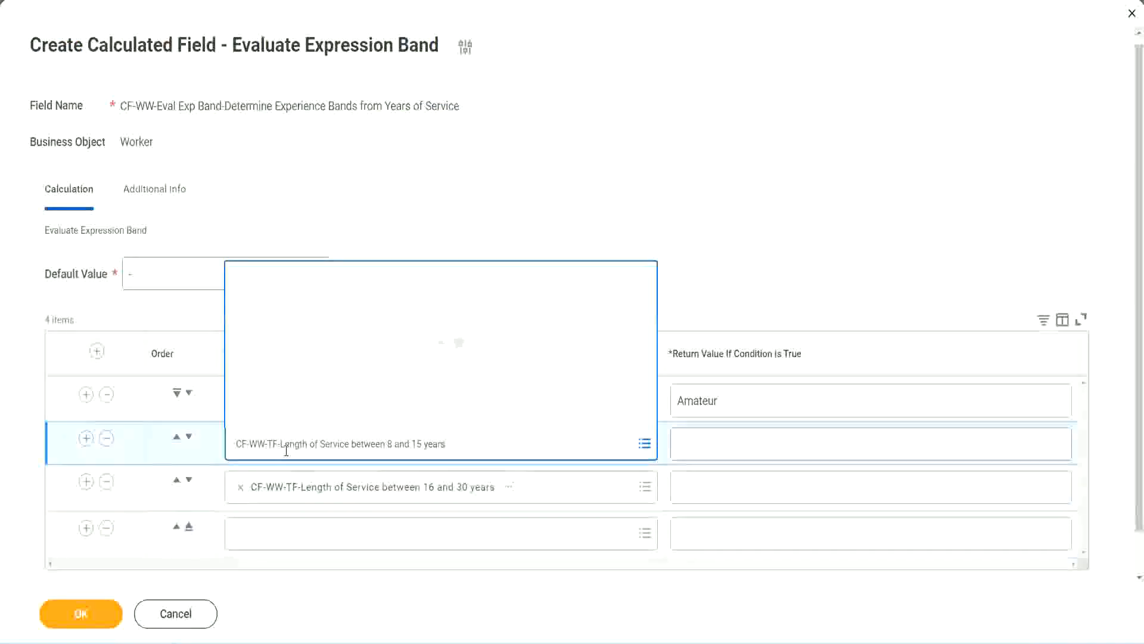
pyautogui.press('Return')
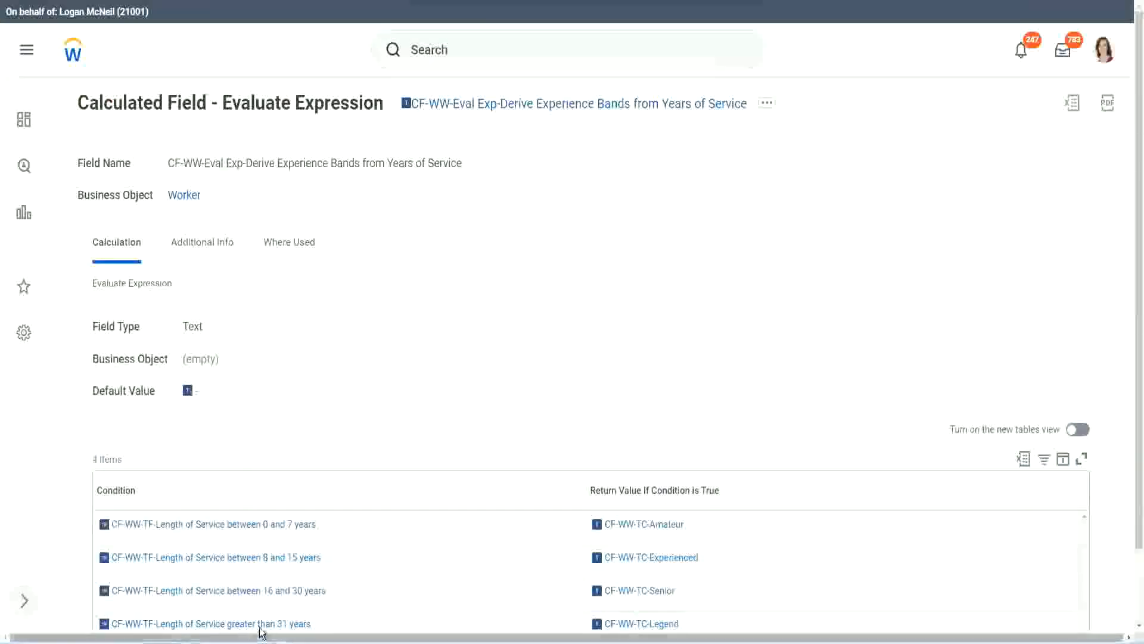
# Copy the condition "CF-WW-TF-Length of Service greater than 31 years" from the existing Evaluate Expression field into the fourth row.
pyautogui.rightClick(261, 631)
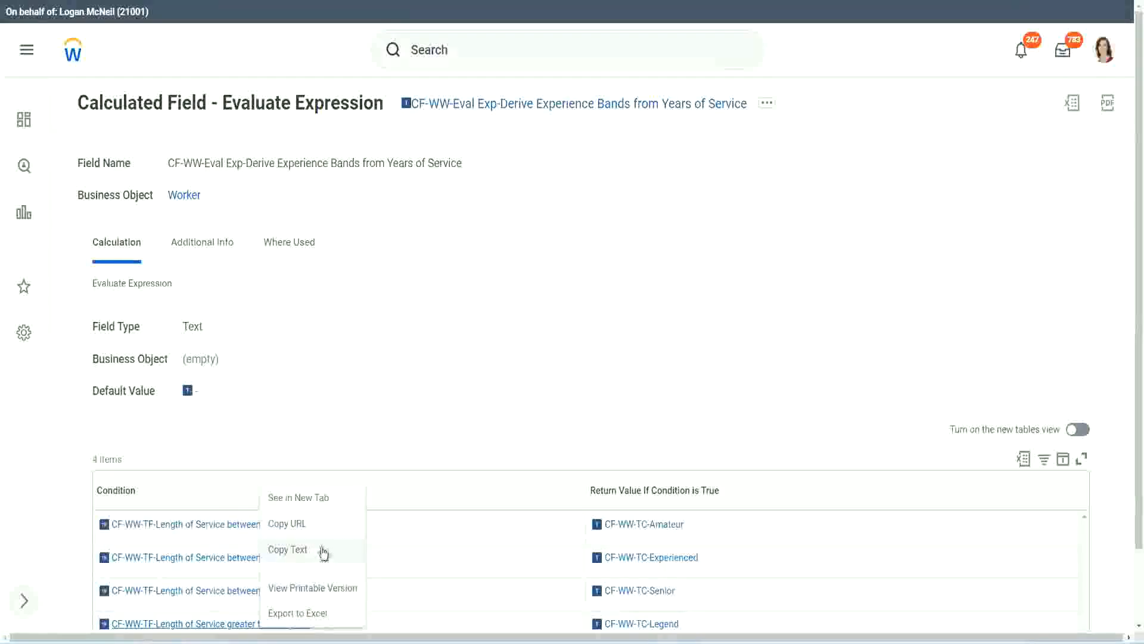
pyautogui.click(327, 560)
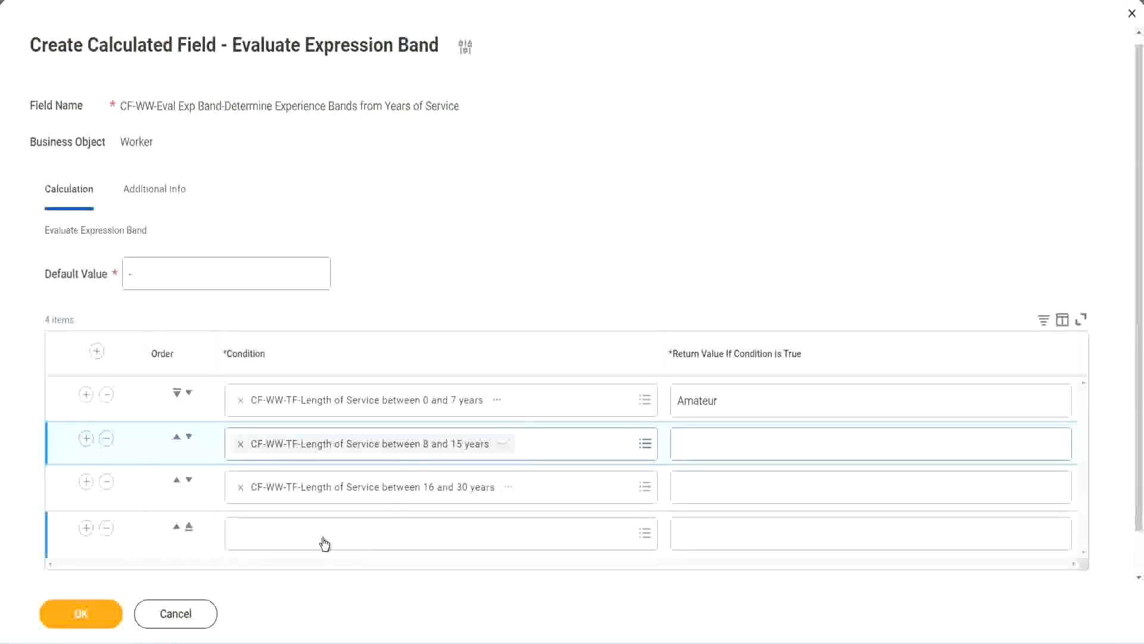
pyautogui.click(325, 544)
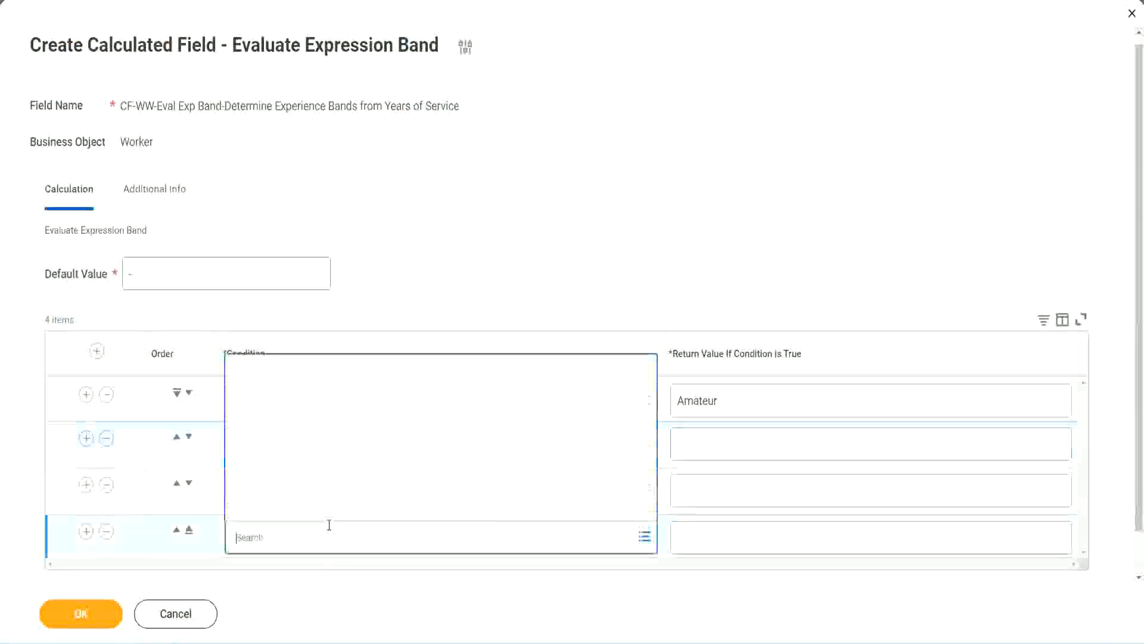
pyautogui.hotkey('ctrl', 'v')
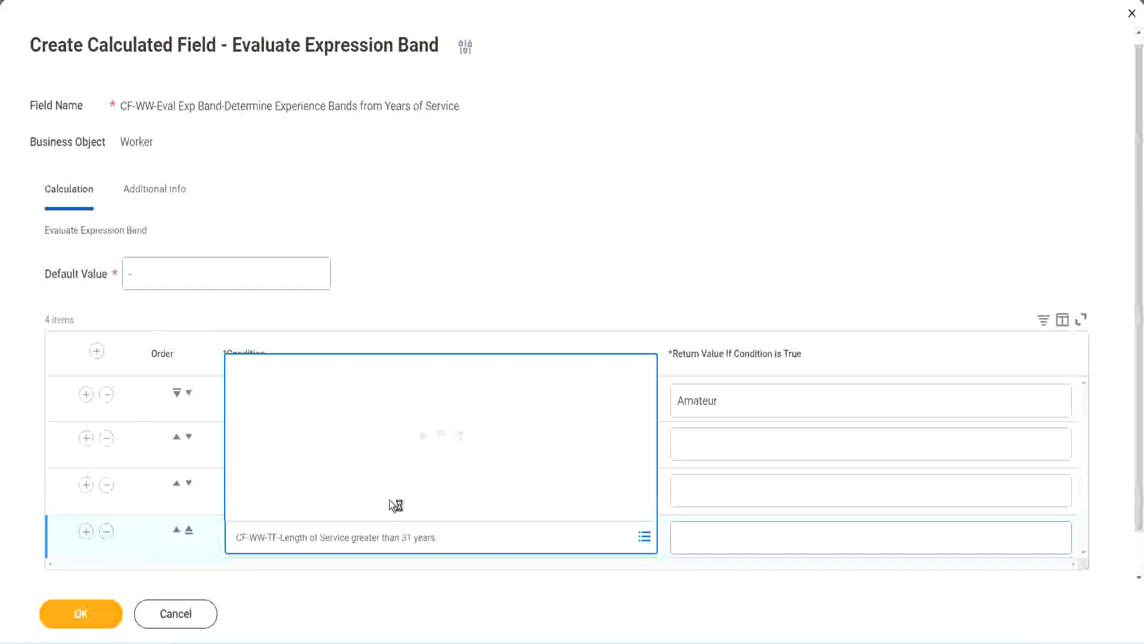
# Enter the return values Legend for row four, Senior for row three and Experienced for row two, and save the calculated field.
pyautogui.click(752, 536)
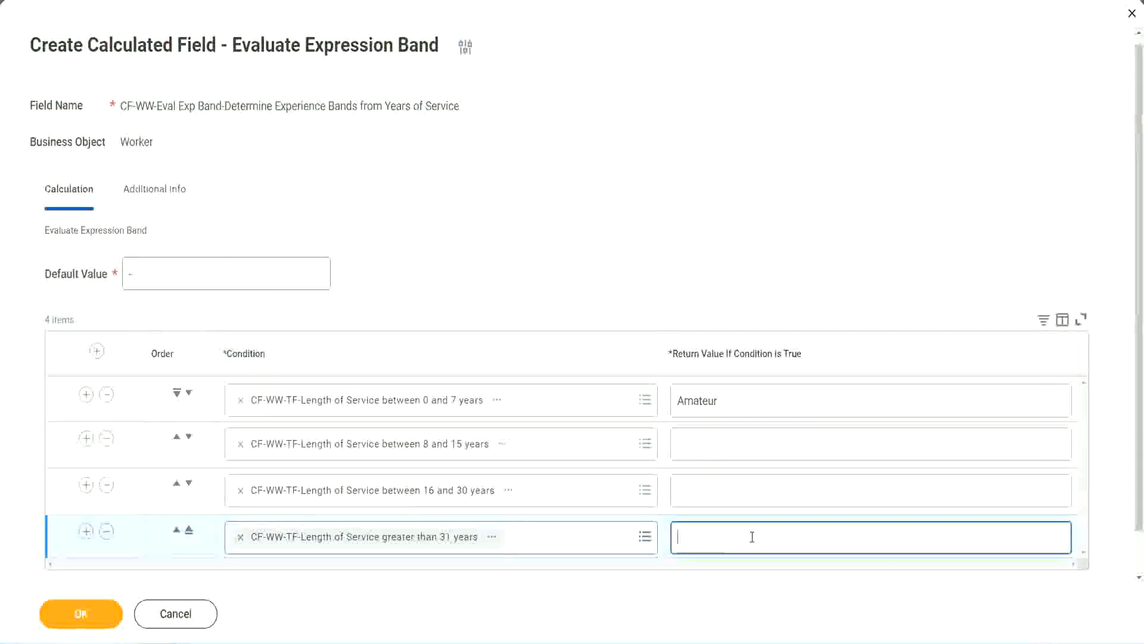
pyautogui.write('Le')
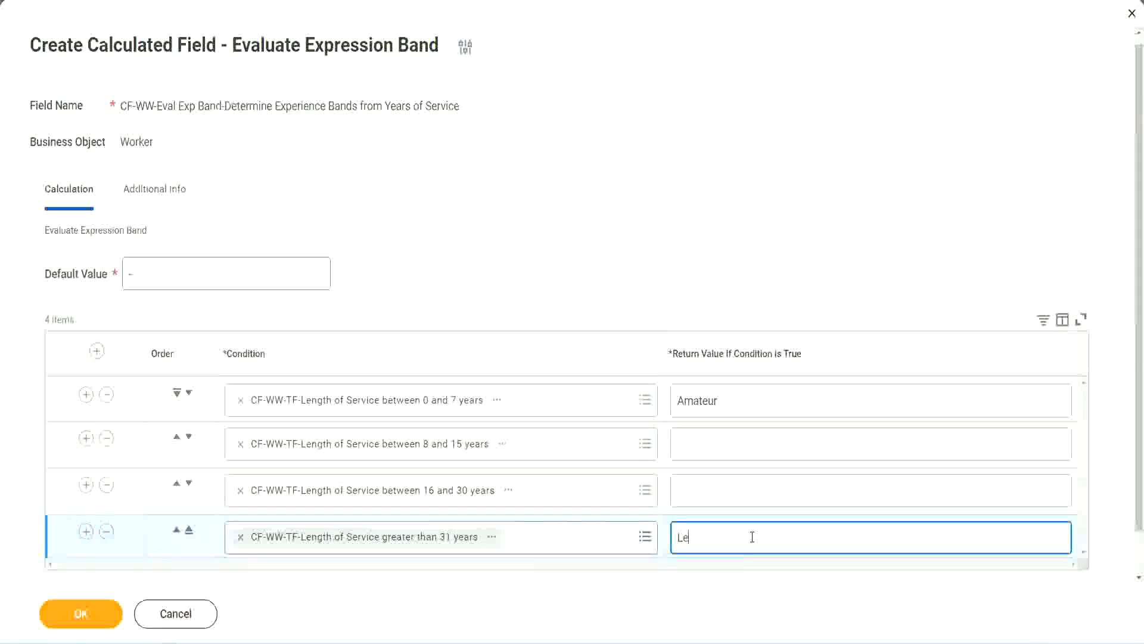
pyautogui.write('gend')
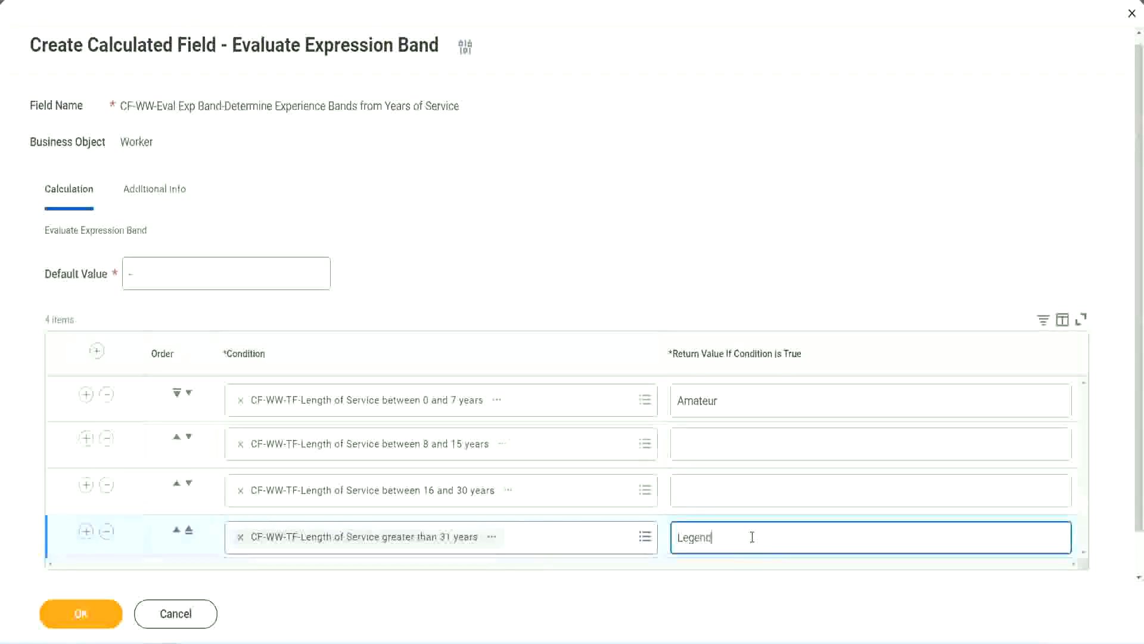
pyautogui.click(703, 489)
pyautogui.write('Senior')
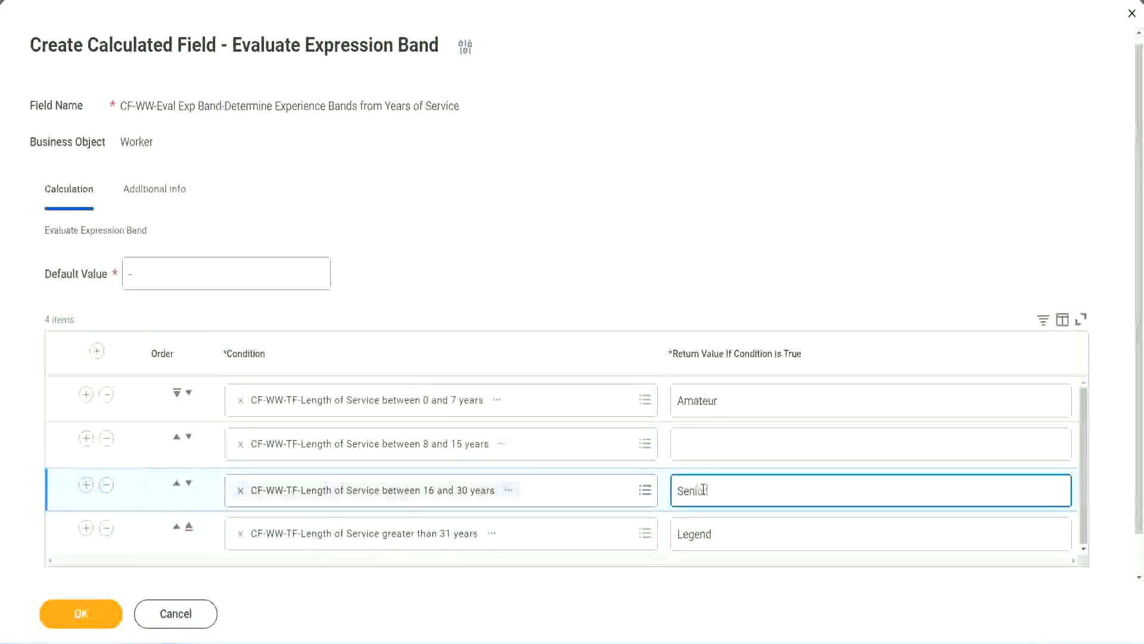
pyautogui.click(721, 444)
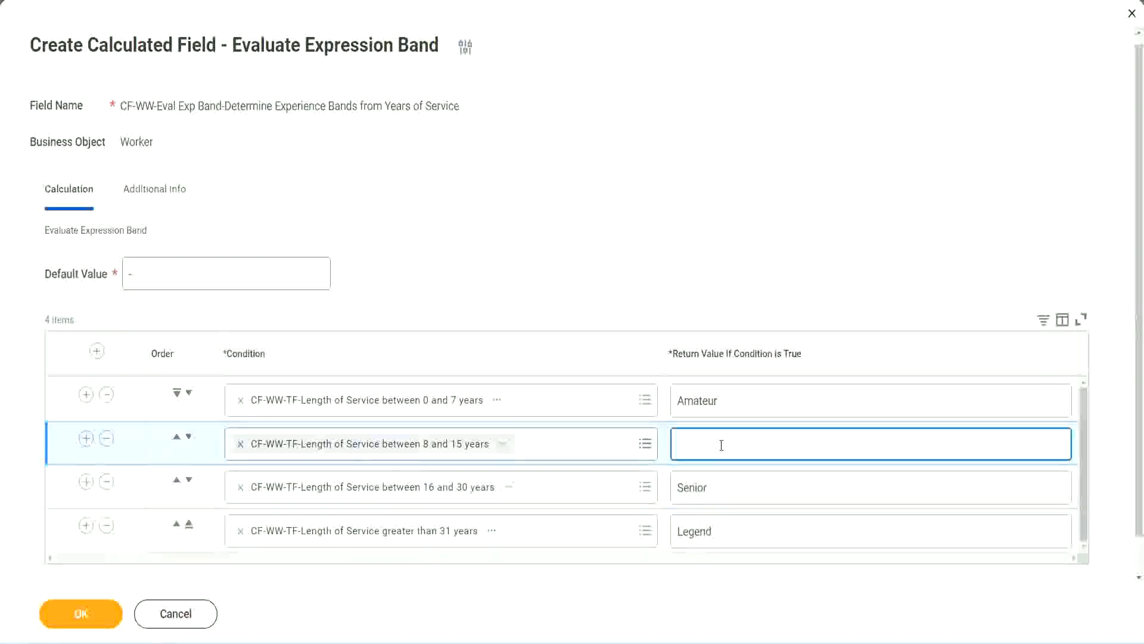
pyautogui.write('Experienced')
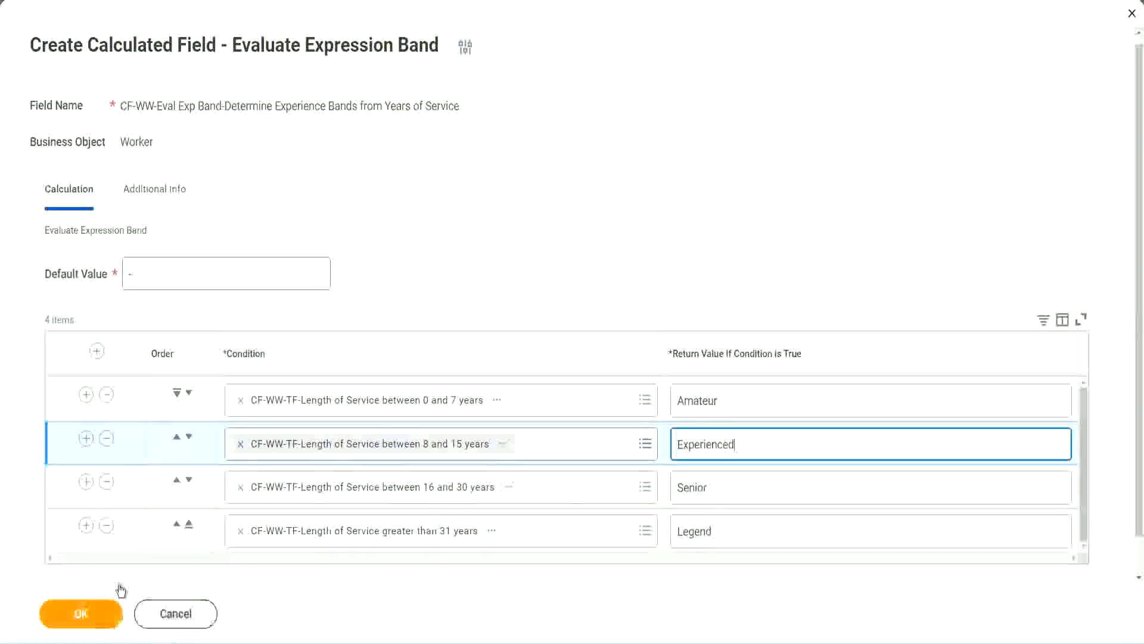
pyautogui.click(110, 607)
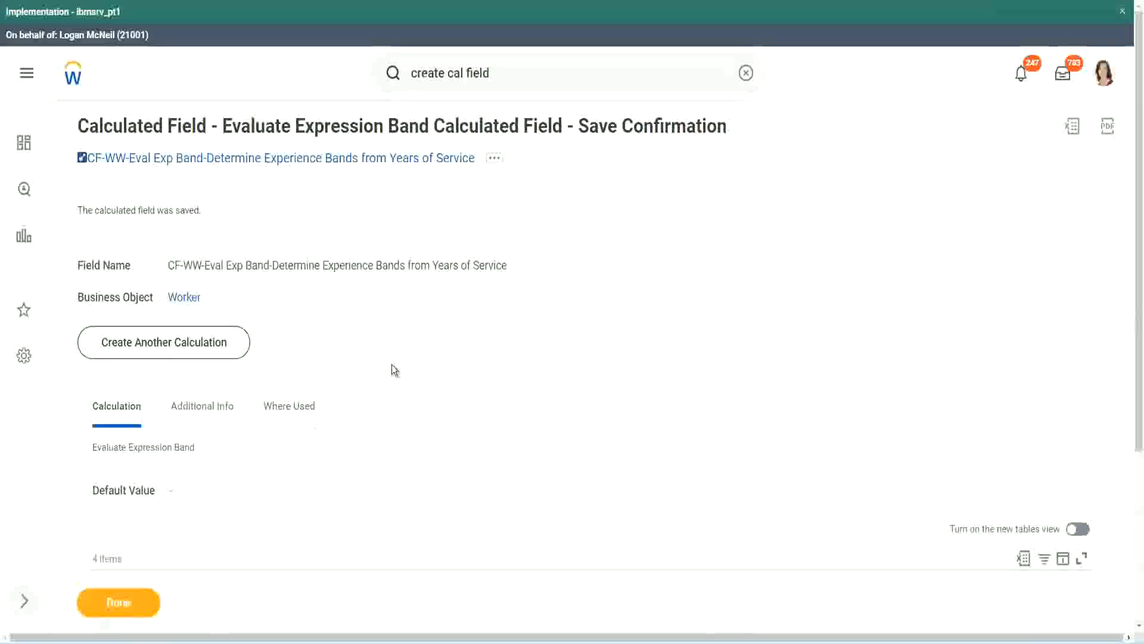
# Check the return value of each condition in the saved Evaluate Expression Band field and copy the field's name.
pyautogui.scroll(-3, 393, 366)
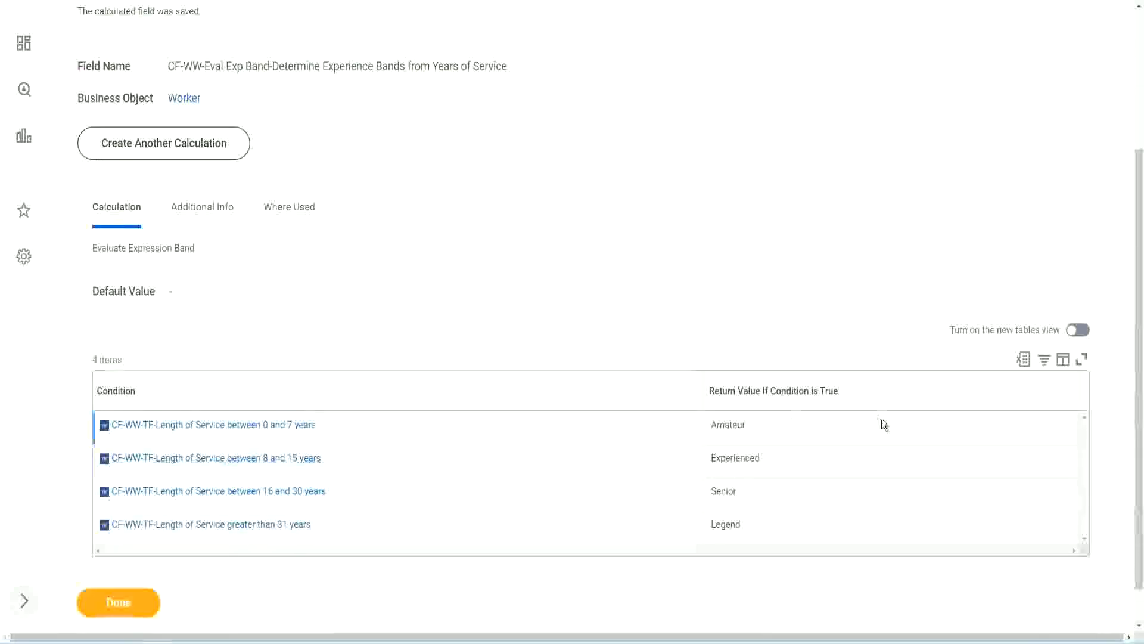
pyautogui.doubleClick(728, 423)
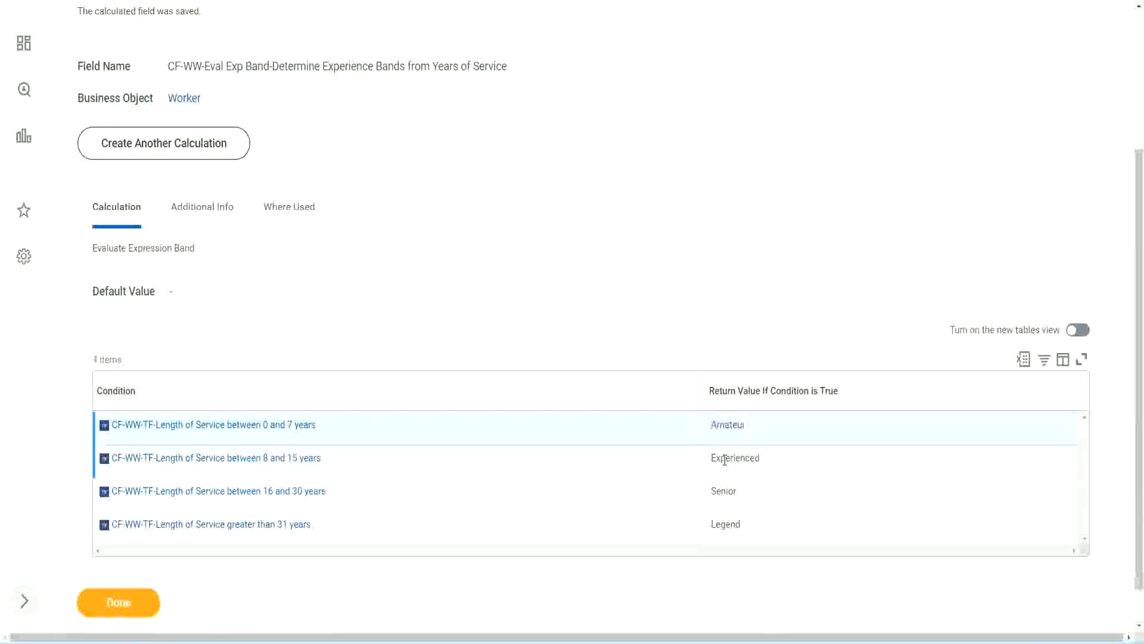
pyautogui.doubleClick(724, 458)
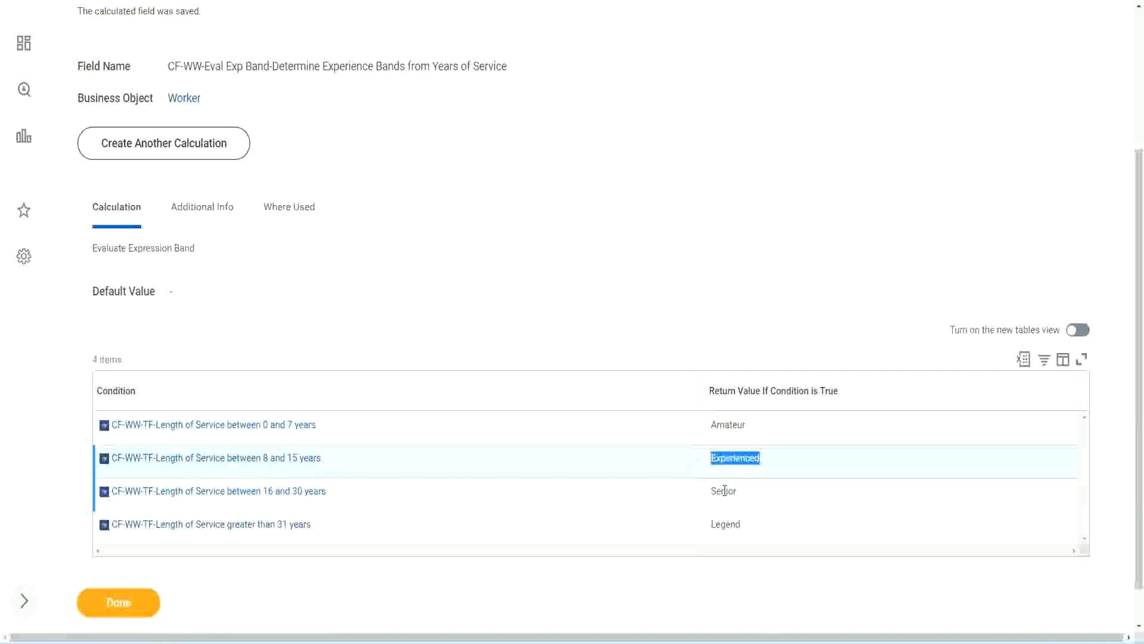
pyautogui.doubleClick(724, 490)
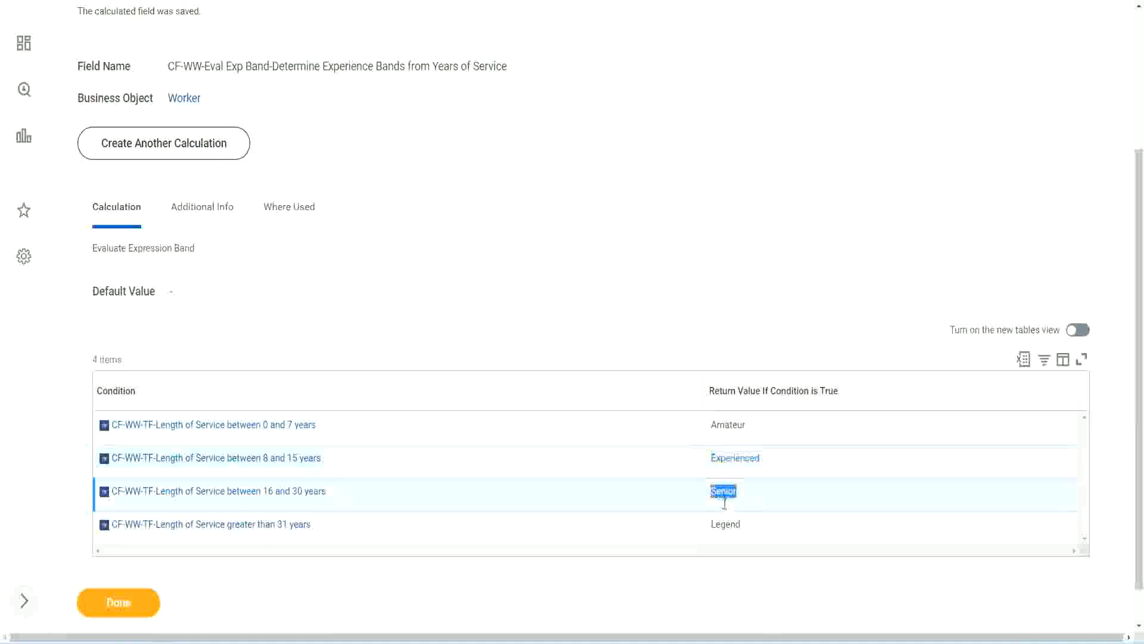
pyautogui.click(727, 520)
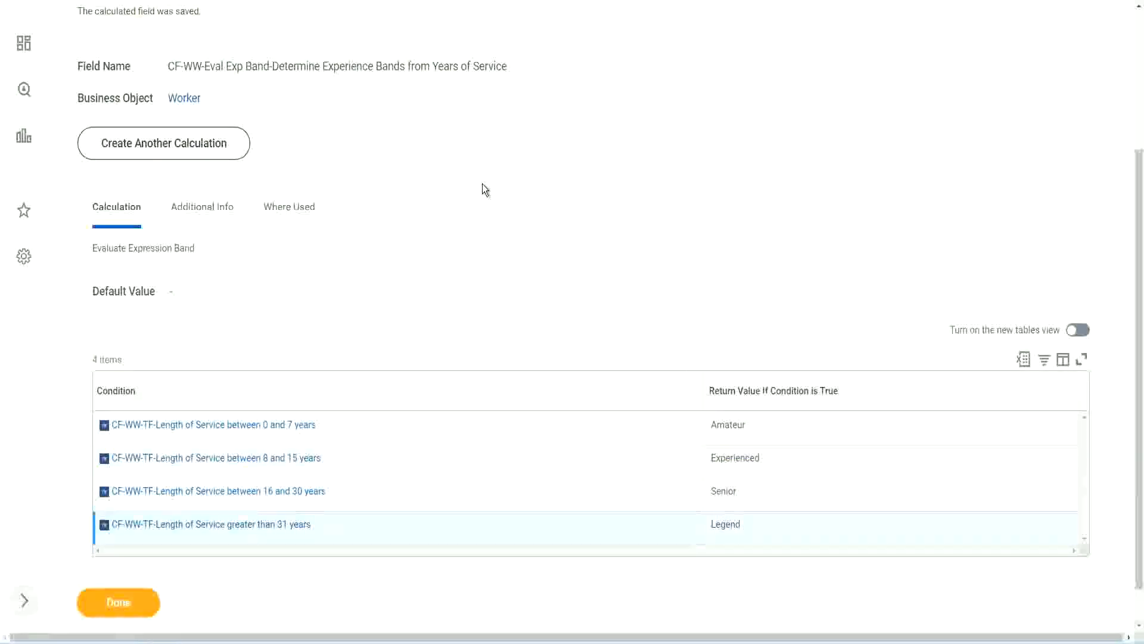
pyautogui.scroll(3, 483, 184)
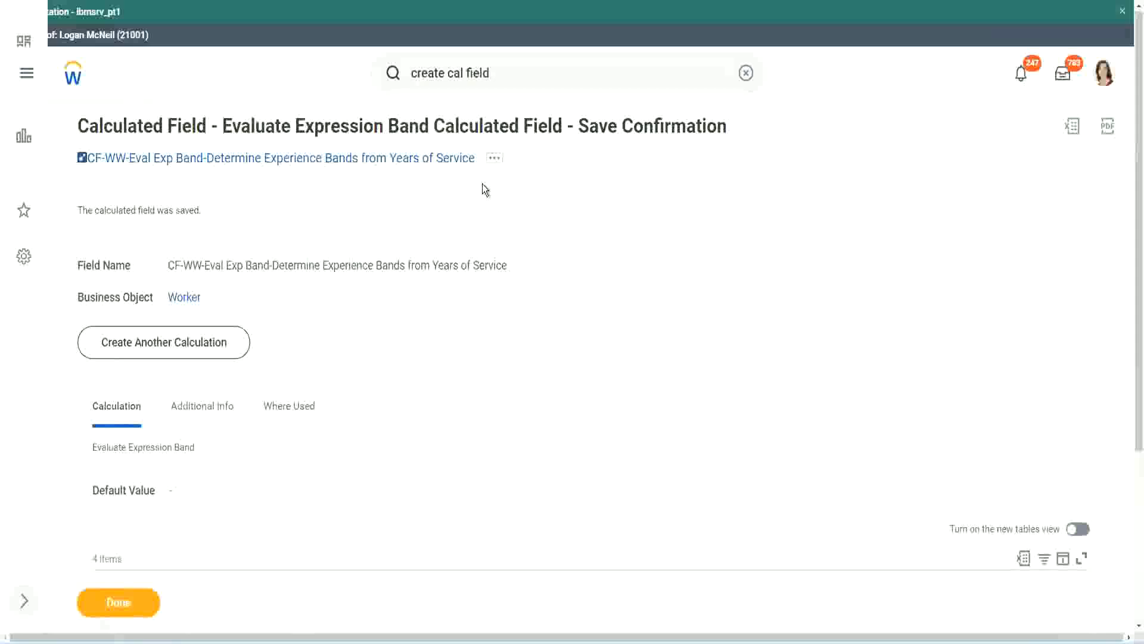
pyautogui.rightClick(375, 163)
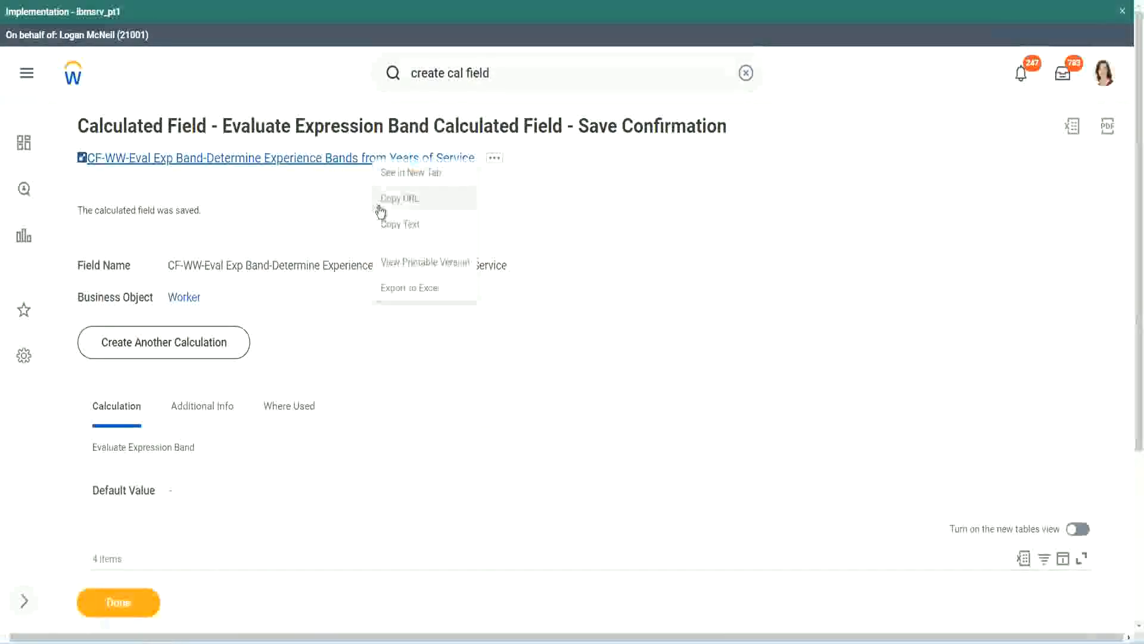
pyautogui.click(397, 225)
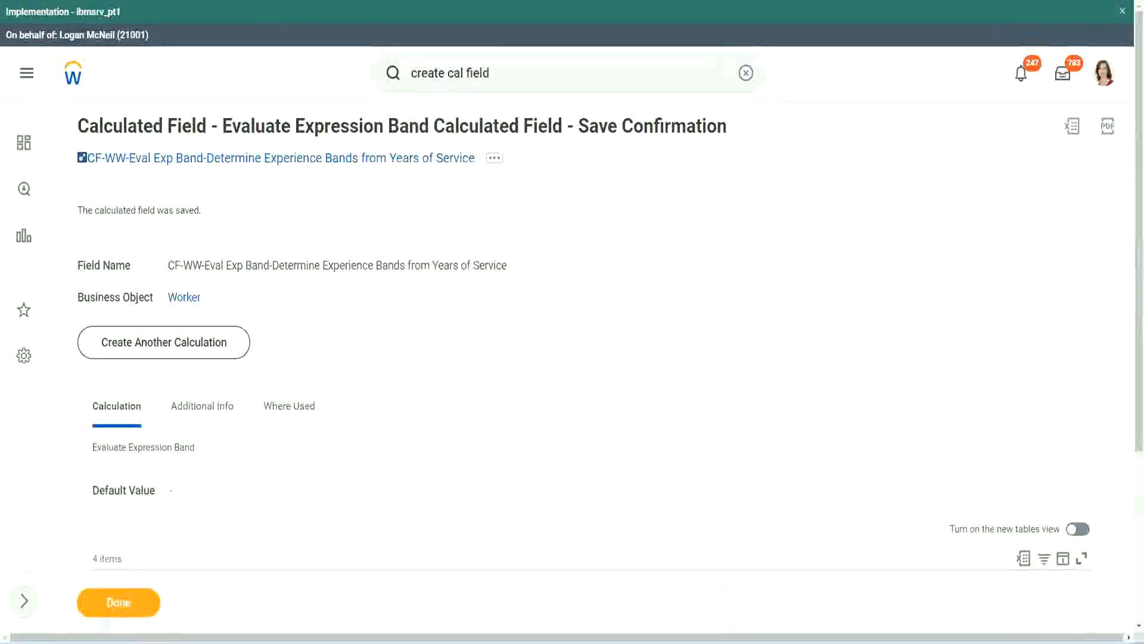
# Examine the saved field's conditions and bands alongside the calculated field functions slide and the experience band notes in Notepad++.
pyautogui.scroll(-2, 378, 461)
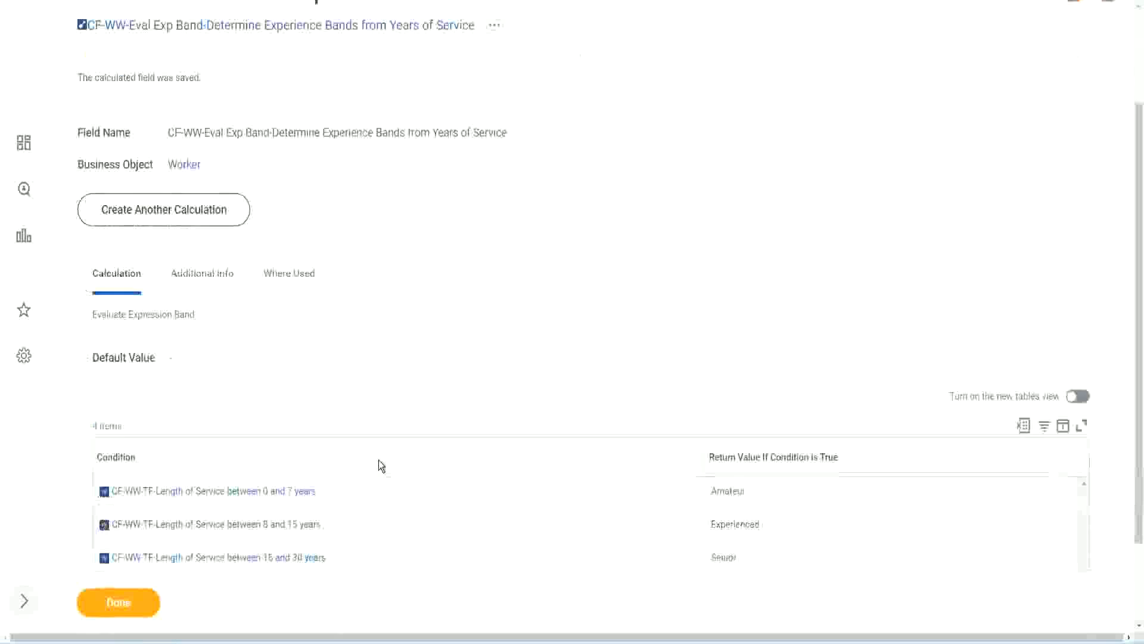
pyautogui.scroll(-1, 378, 461)
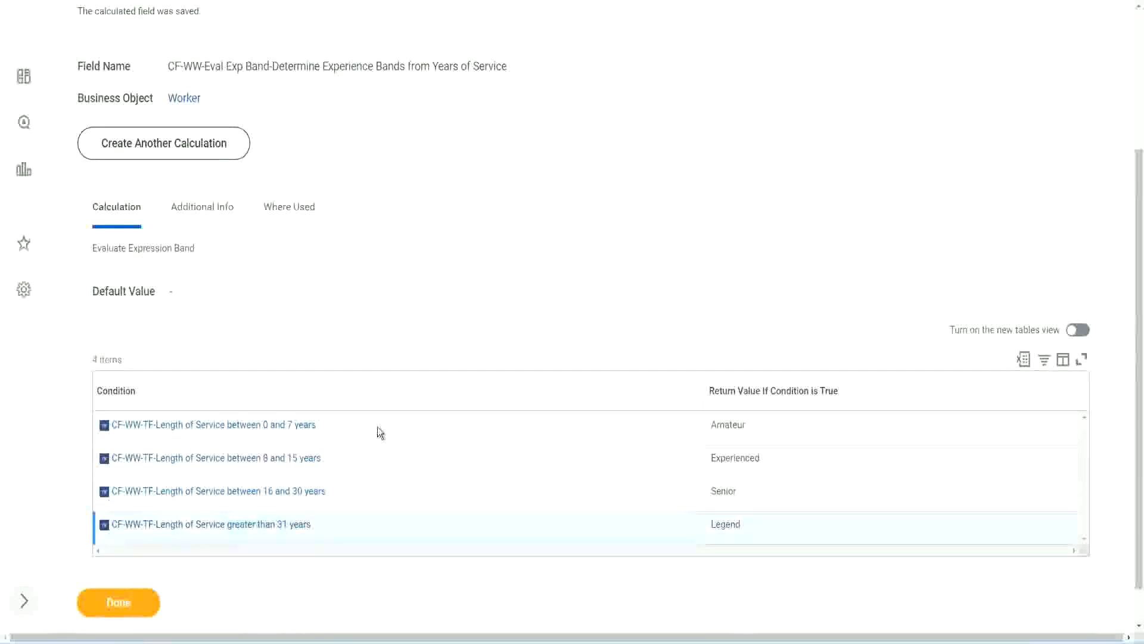
pyautogui.scroll(-1, 385, 426)
pyautogui.scroll(2, 399, 268)
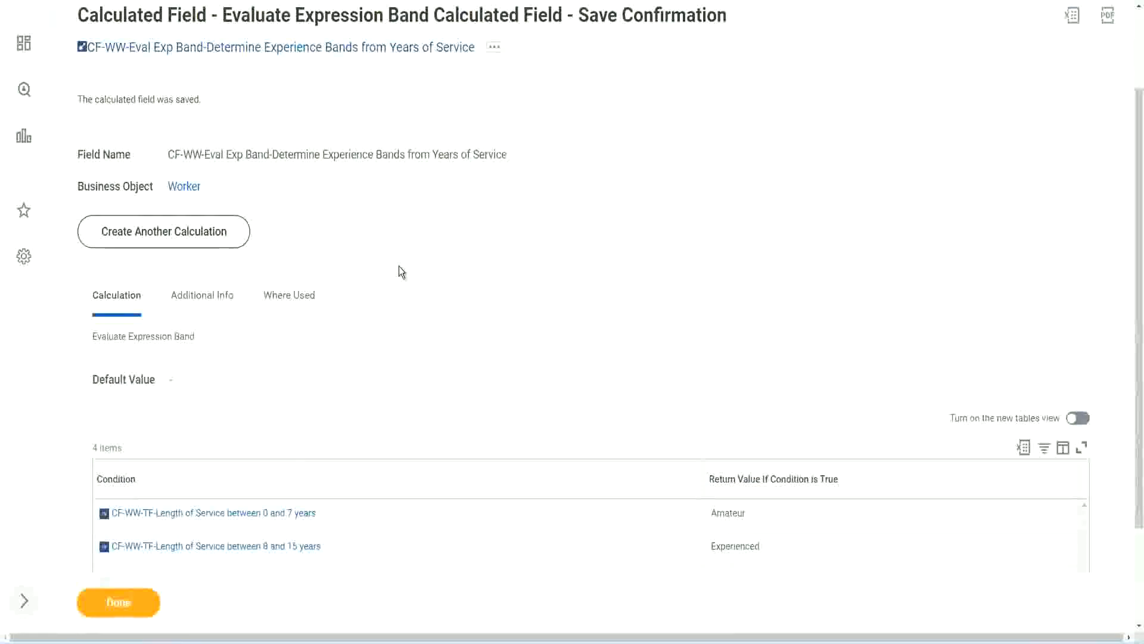
pyautogui.scroll(-2, 399, 266)
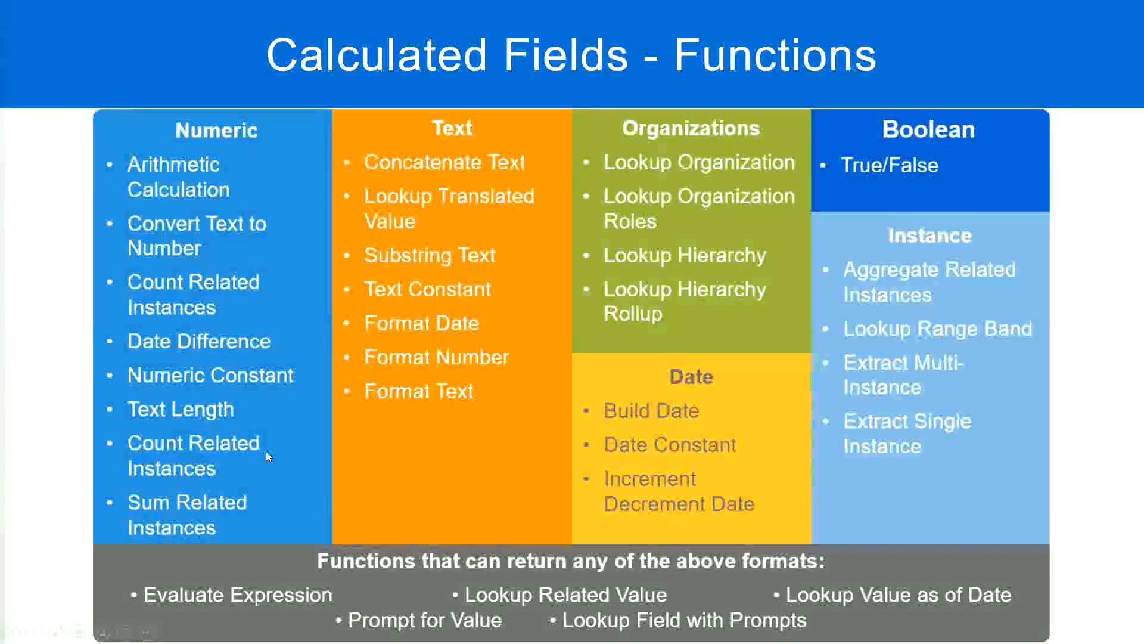
pyautogui.hotkey('alt', 'Tab')
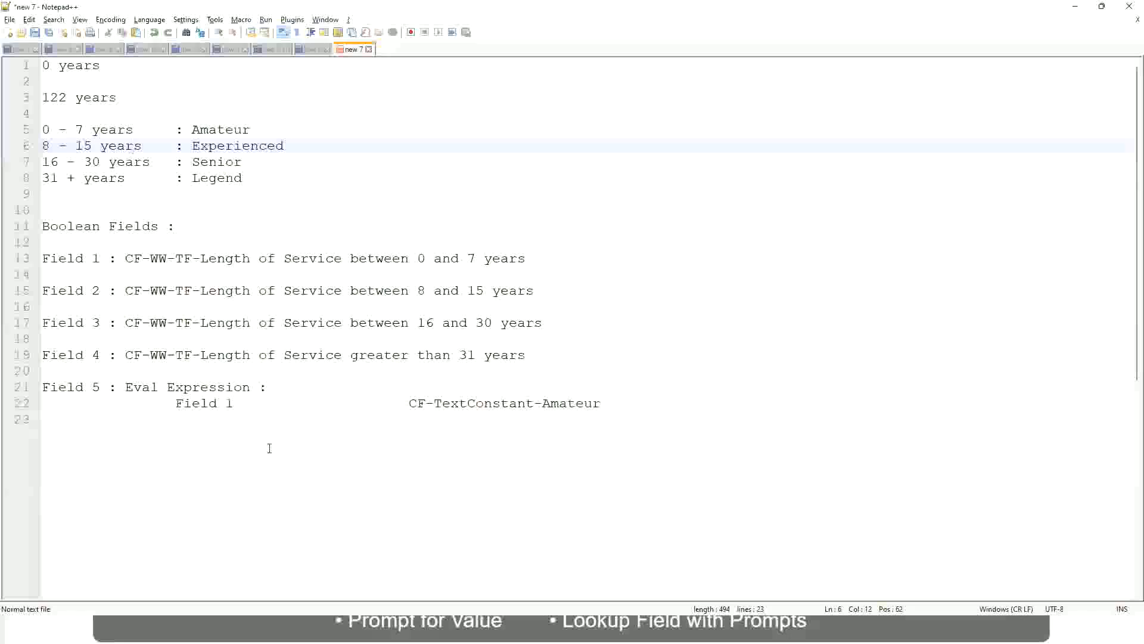
pyautogui.hotkey('alt', 'Tab')
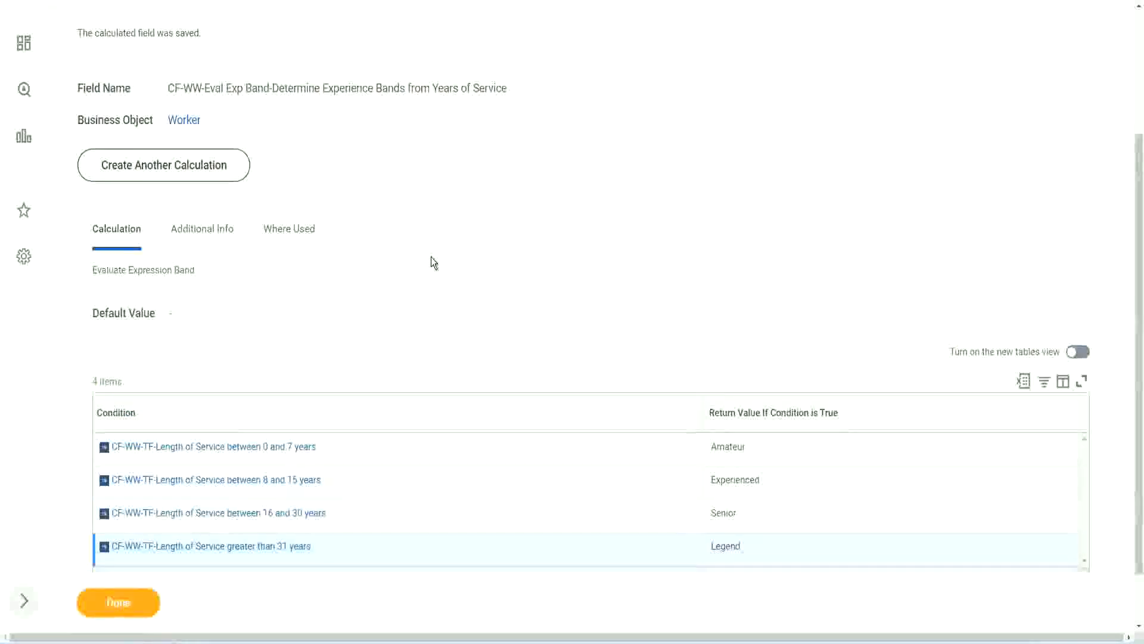
pyautogui.scroll(3, 431, 256)
pyautogui.scroll(-4, 431, 256)
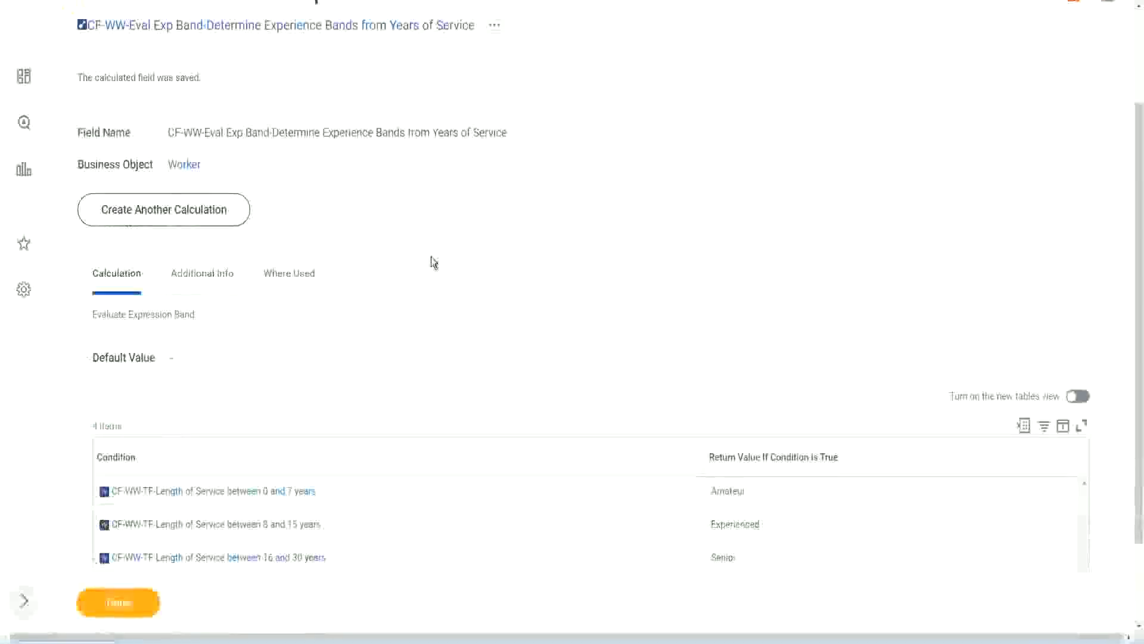
# Close the calculated field's save confirmation and open the WW Employee Details custom report for editing.
pyautogui.click(133, 601)
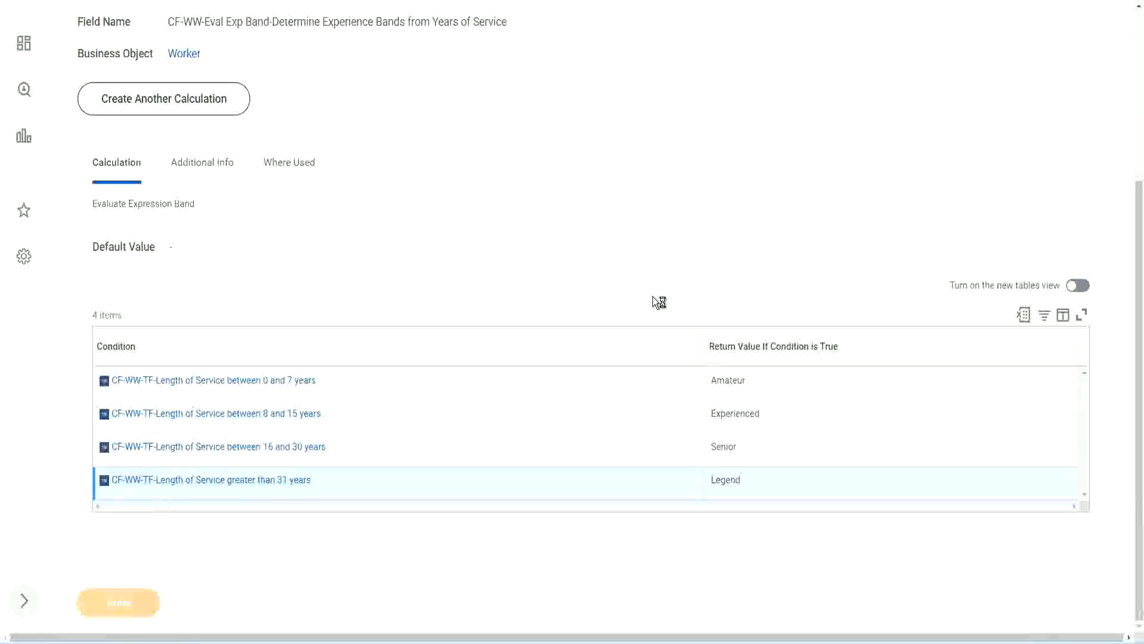
pyautogui.scroll(-3, 512, 265)
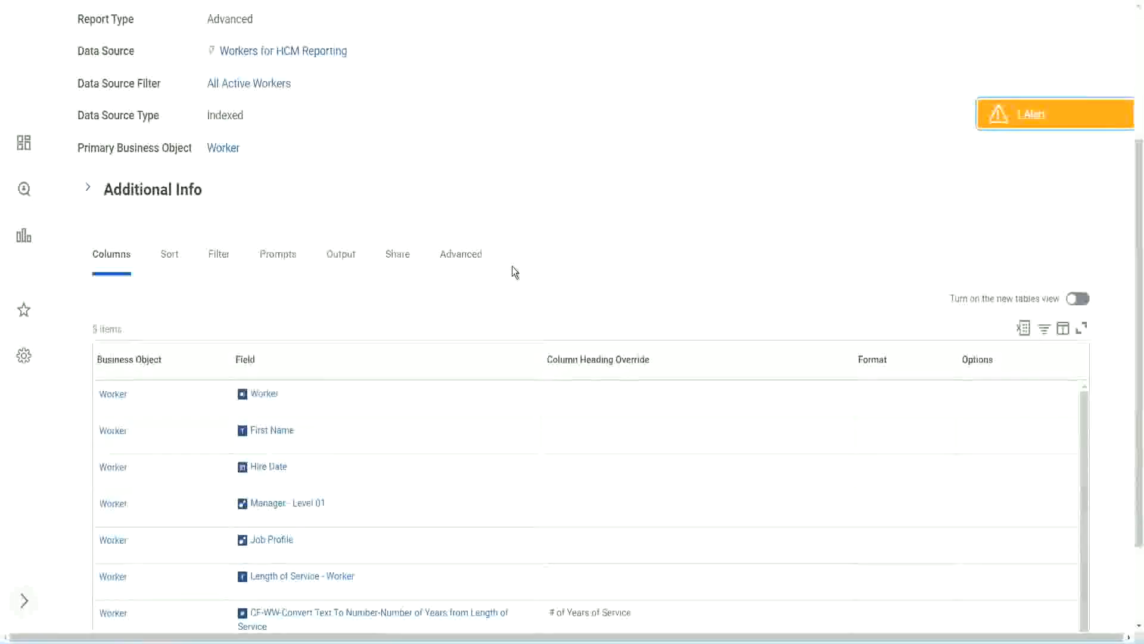
pyautogui.scroll(3, 512, 266)
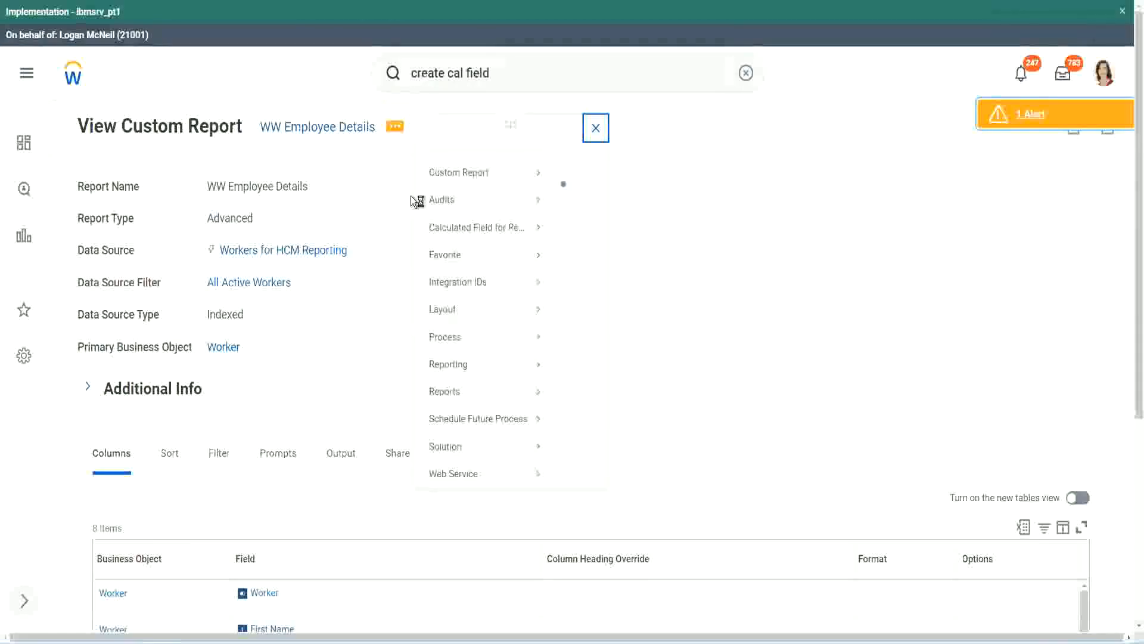
pyautogui.moveTo(460, 192)
pyautogui.click(578, 191)
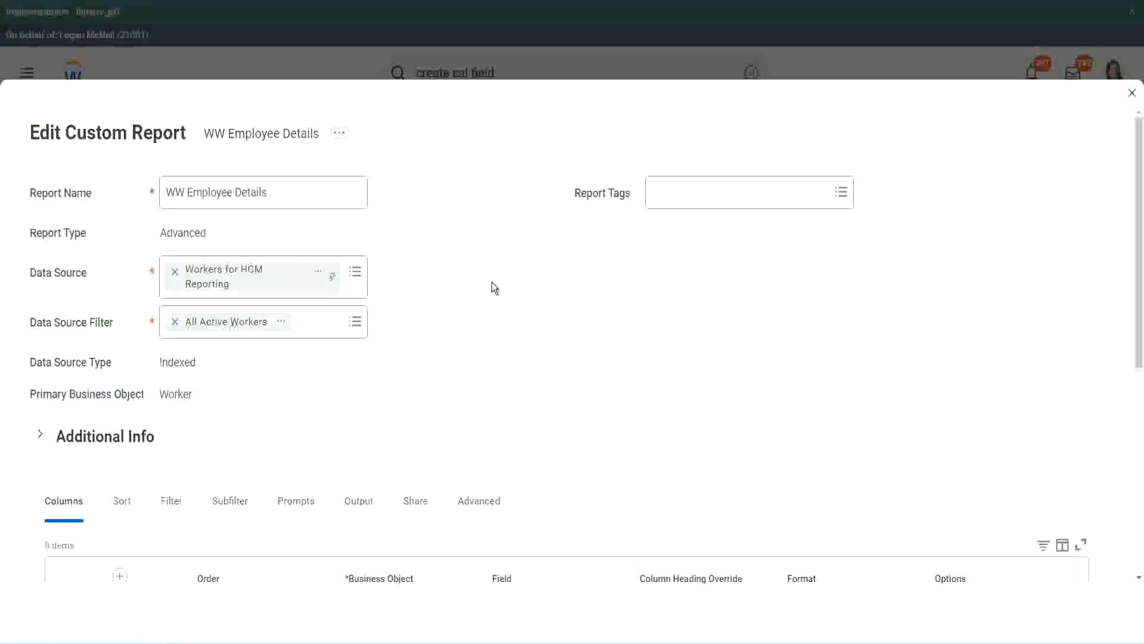
# Add a report column row for the Worker business object directly after the Experience Bands column.
pyautogui.scroll(-10, 492, 288)
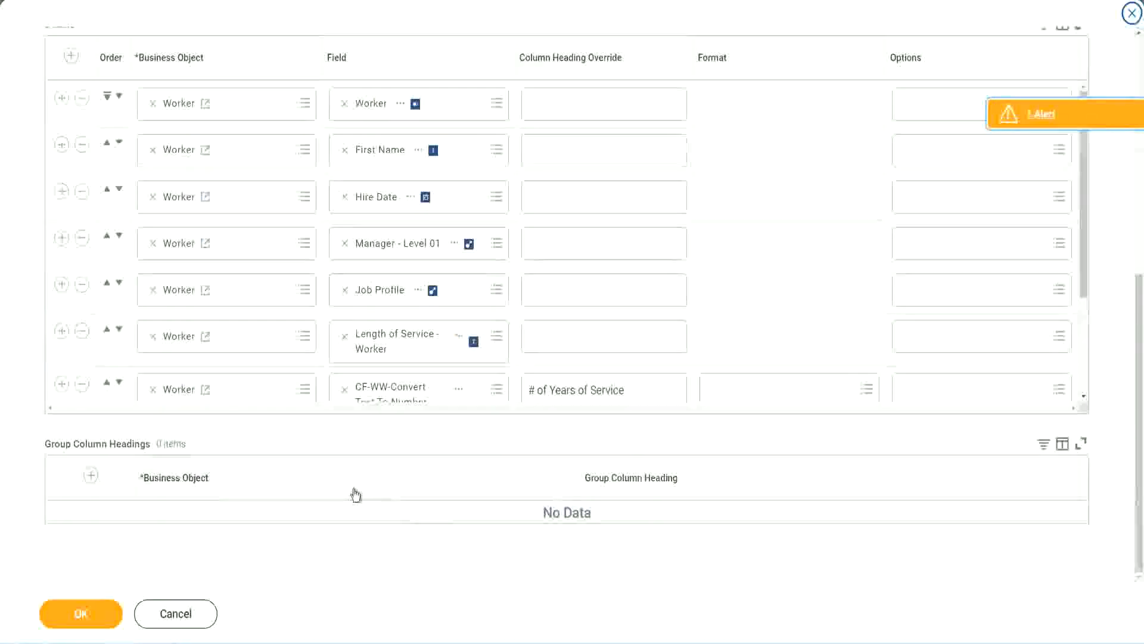
pyautogui.scroll(-3, 203, 328)
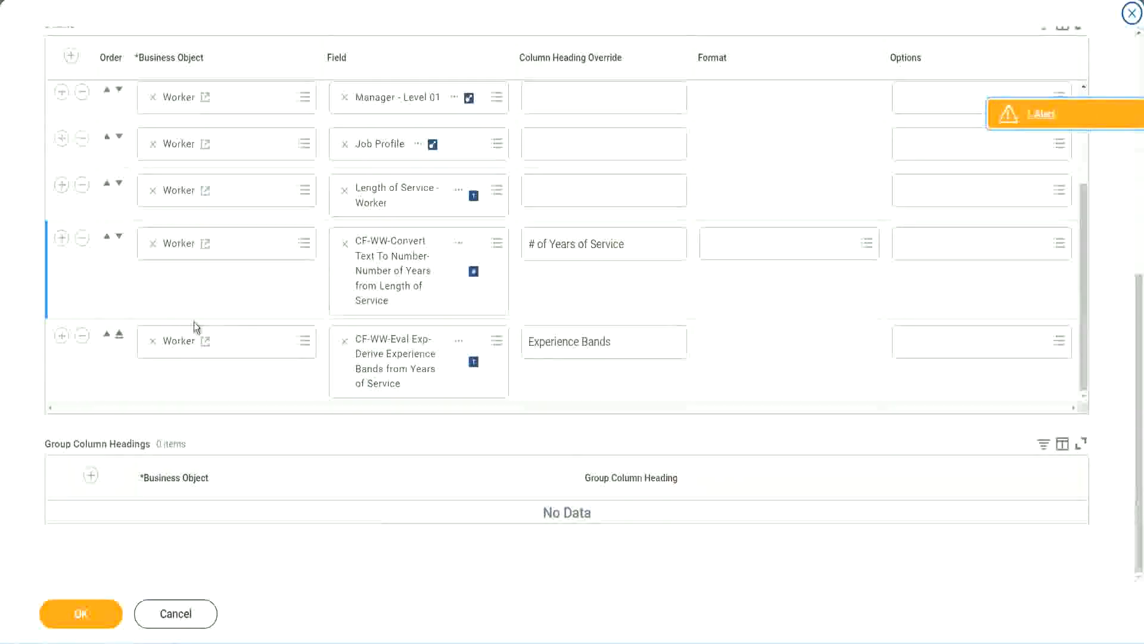
pyautogui.click(62, 336)
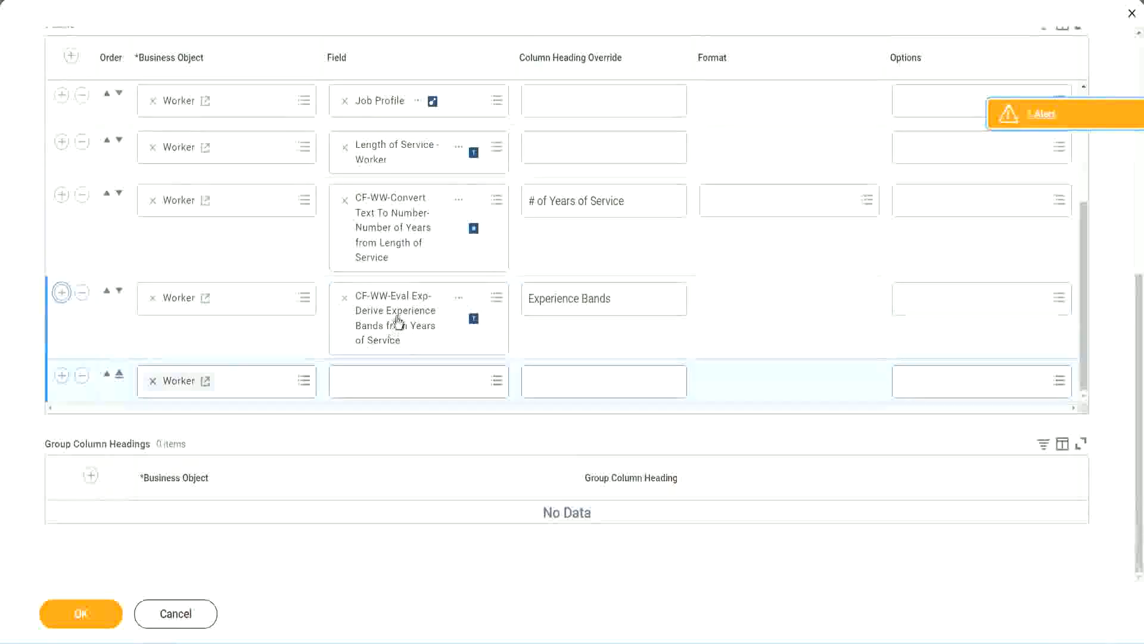
pyautogui.rightClick(397, 325)
pyautogui.click(432, 386)
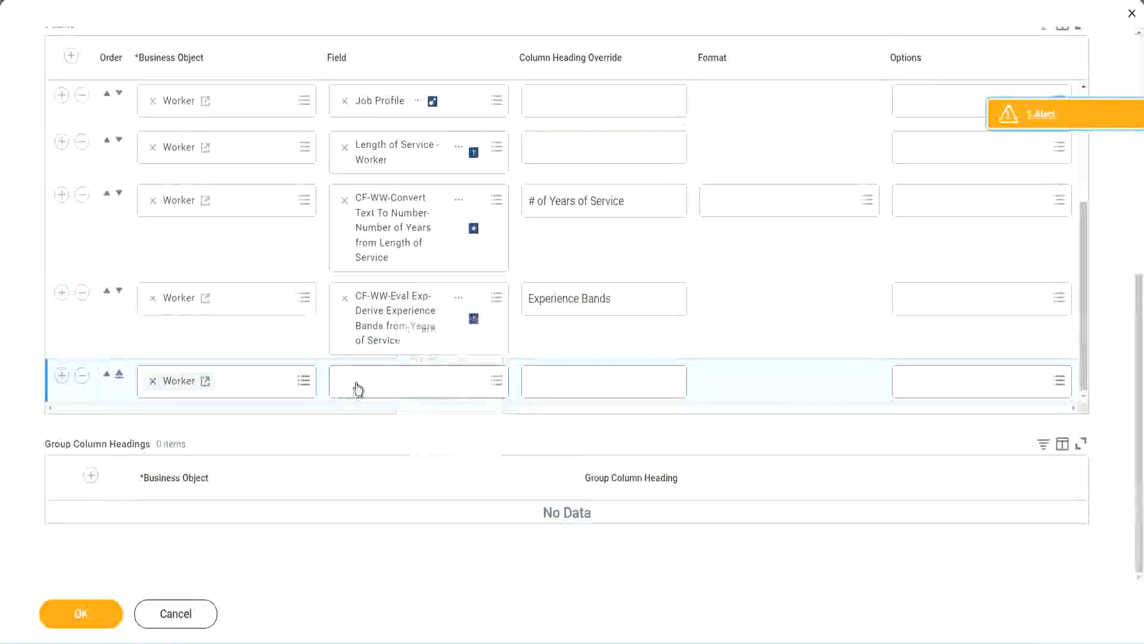
# Search for CF-WW-Eval Exp Band and set the new row's field to CF-WW-Eval Exp Band-Determine Experience Bands from Years of Service.
pyautogui.click(427, 388)
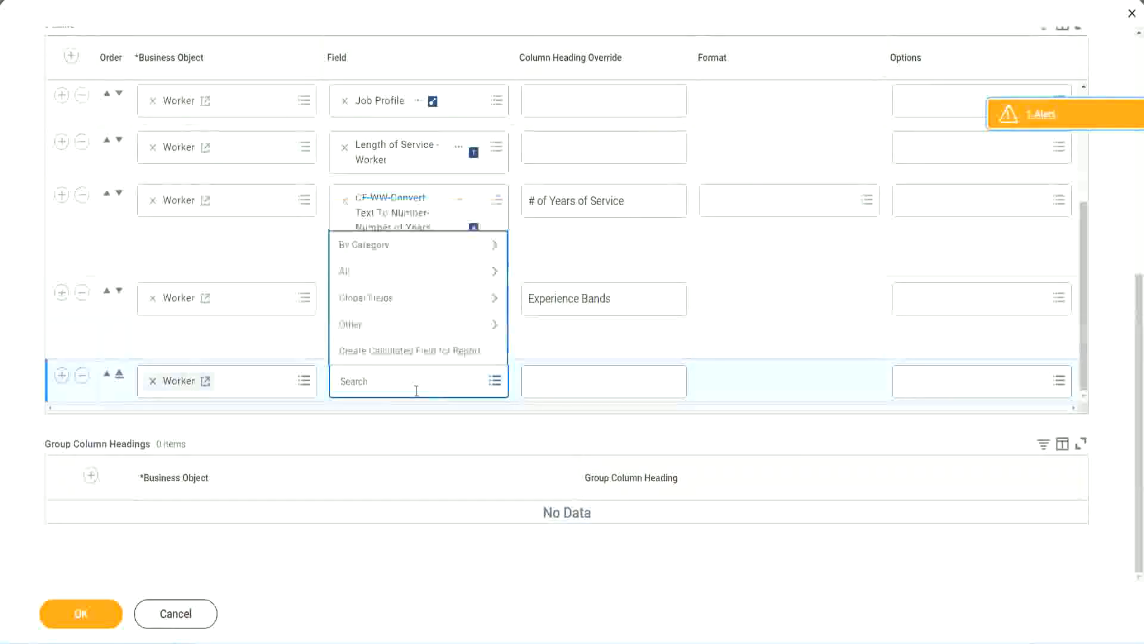
pyautogui.hotkey('ctrl', 'v')
pyautogui.moveTo(418, 378); pyautogui.dragTo(294, 379)
pyautogui.click(406, 383)
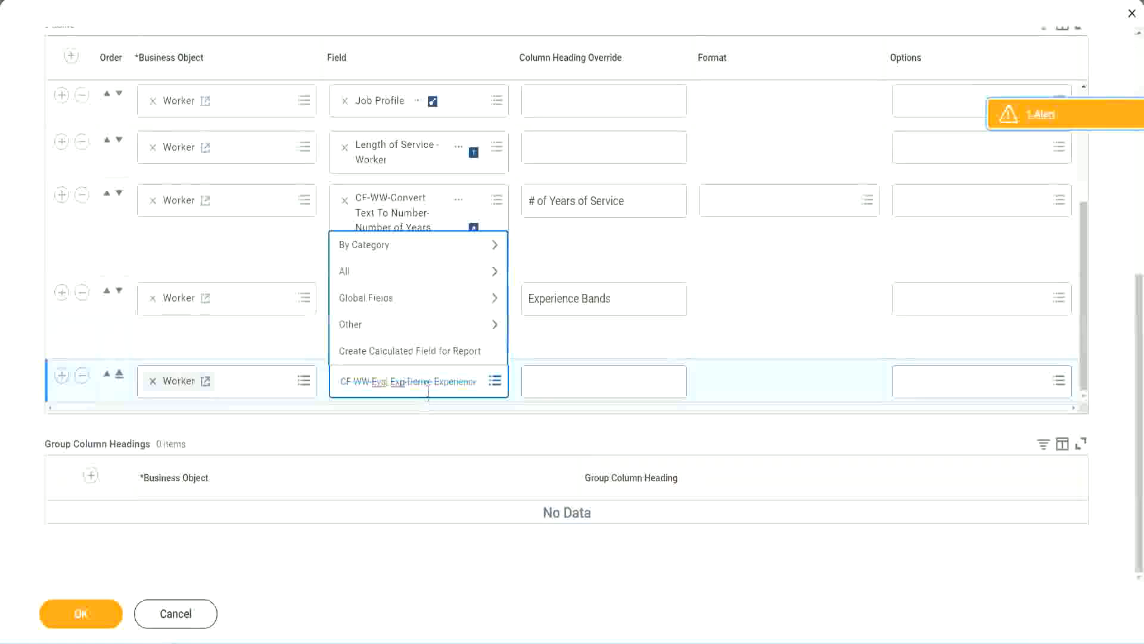
pyautogui.write('Band')
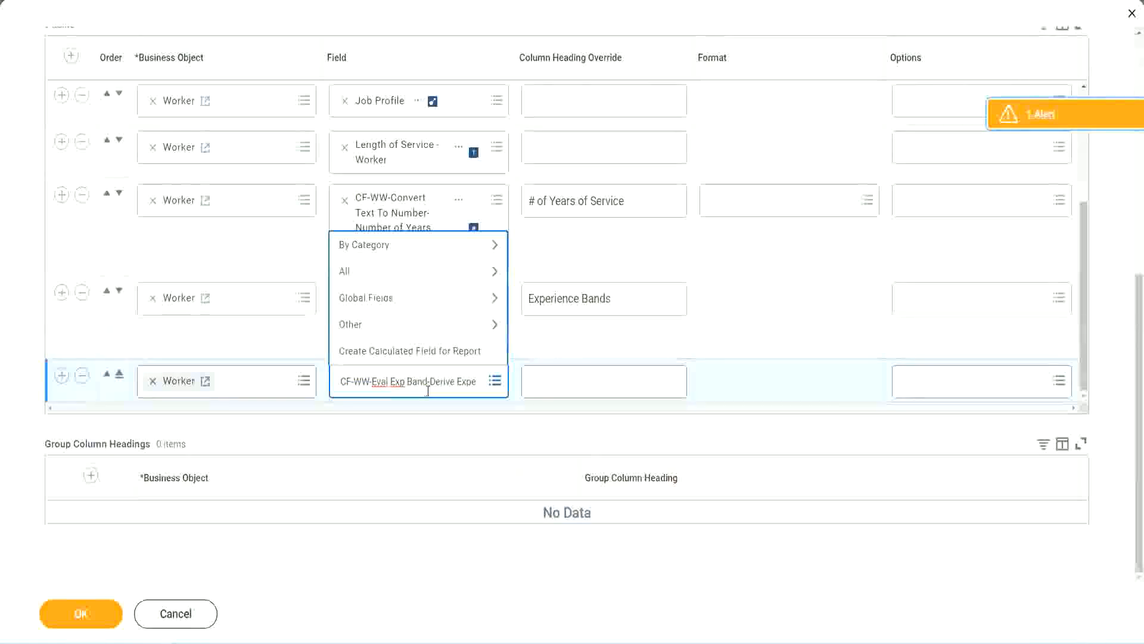
pyautogui.press('Delete')
pyautogui.press('Delete')
pyautogui.press('Delete')
pyautogui.press('Delete')
pyautogui.press('Delete')
pyautogui.press('Delete')
pyautogui.press('Delete')
pyautogui.press('Delete')
pyautogui.press('Delete')
pyautogui.press('Delete')
pyautogui.press('Delete')
pyautogui.press('Delete')
pyautogui.press('Delete')
pyautogui.press('Delete')
pyautogui.press('Delete')
pyautogui.press('Delete')
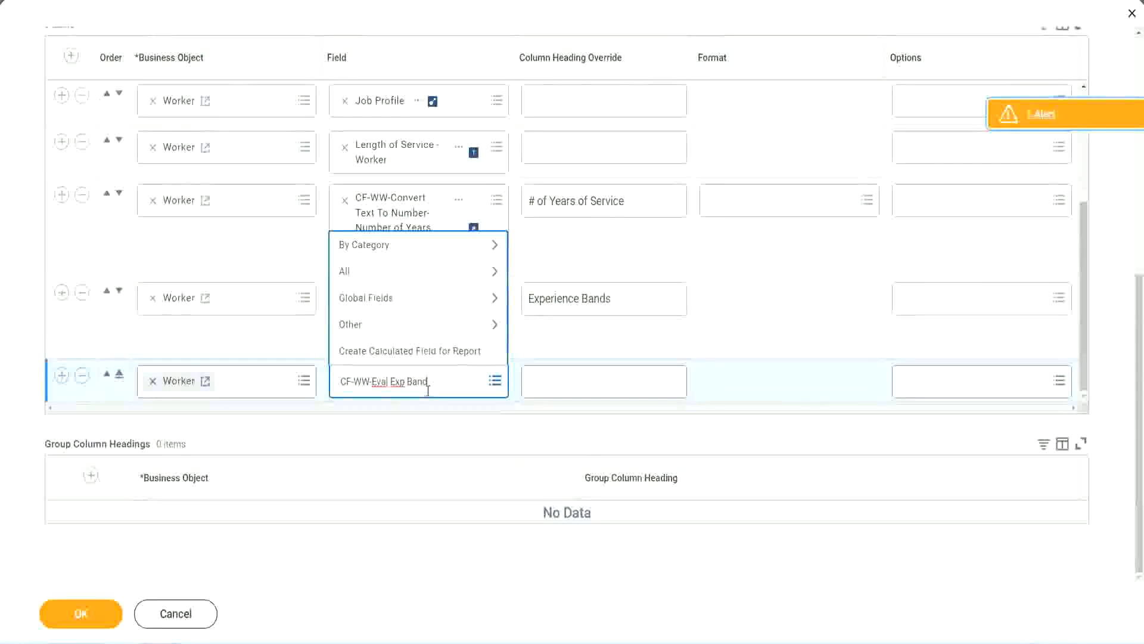
pyautogui.press('Return')
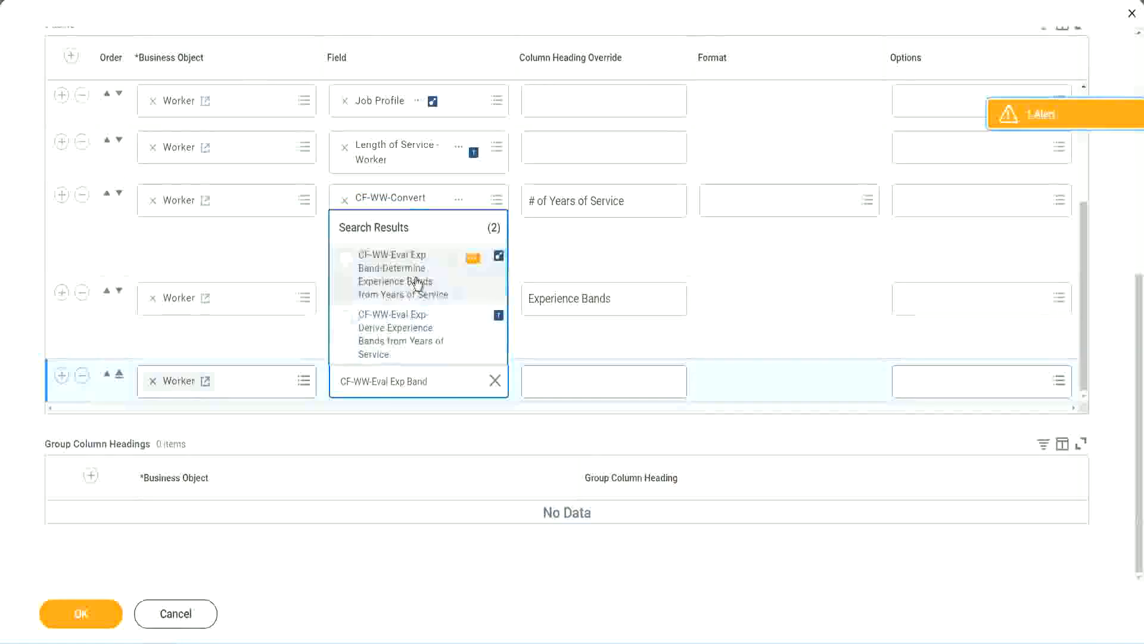
pyautogui.click(417, 283)
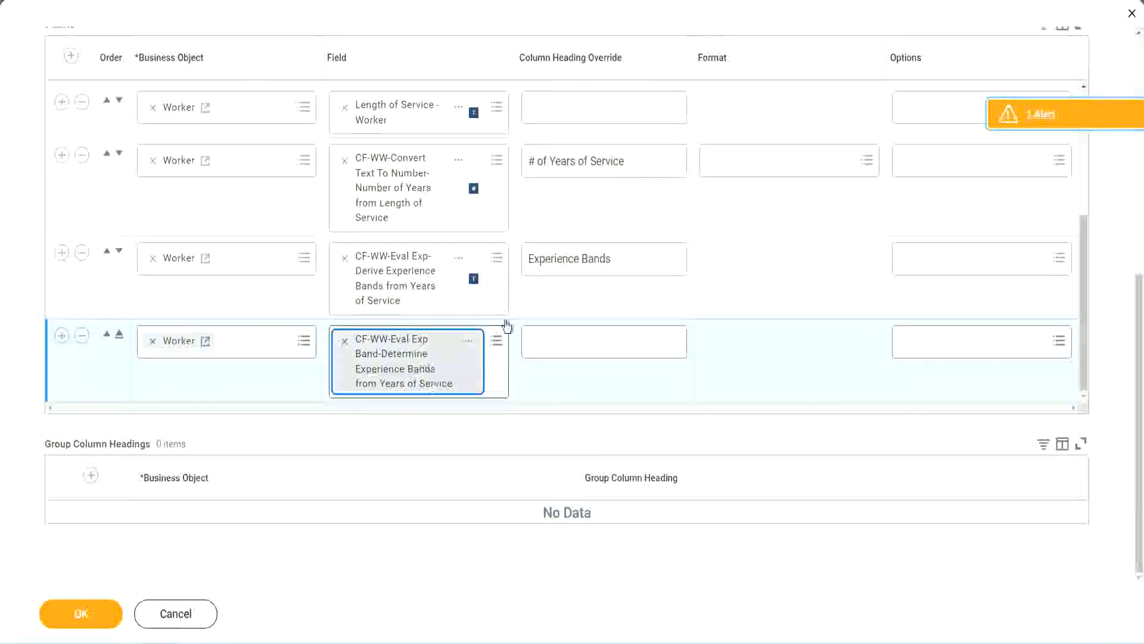
# Set the new column's heading override to Experience Bands (Eval Exp Bands), reusing the heading text of the row above.
pyautogui.click(630, 259)
pyautogui.hotkey('ctrl', 'c')
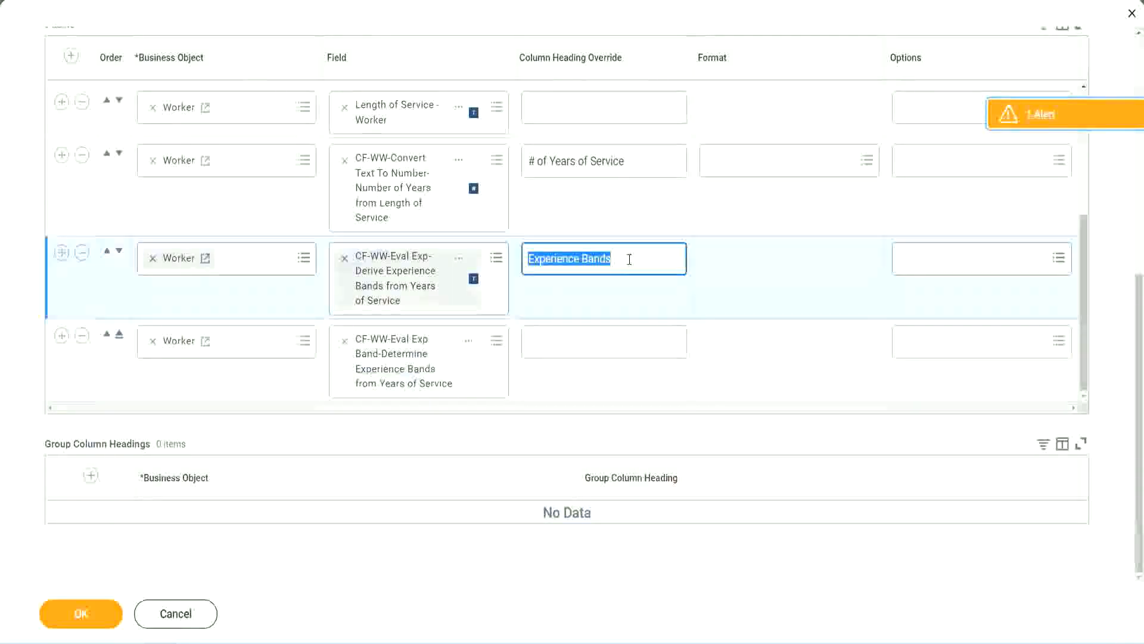
pyautogui.click(555, 340)
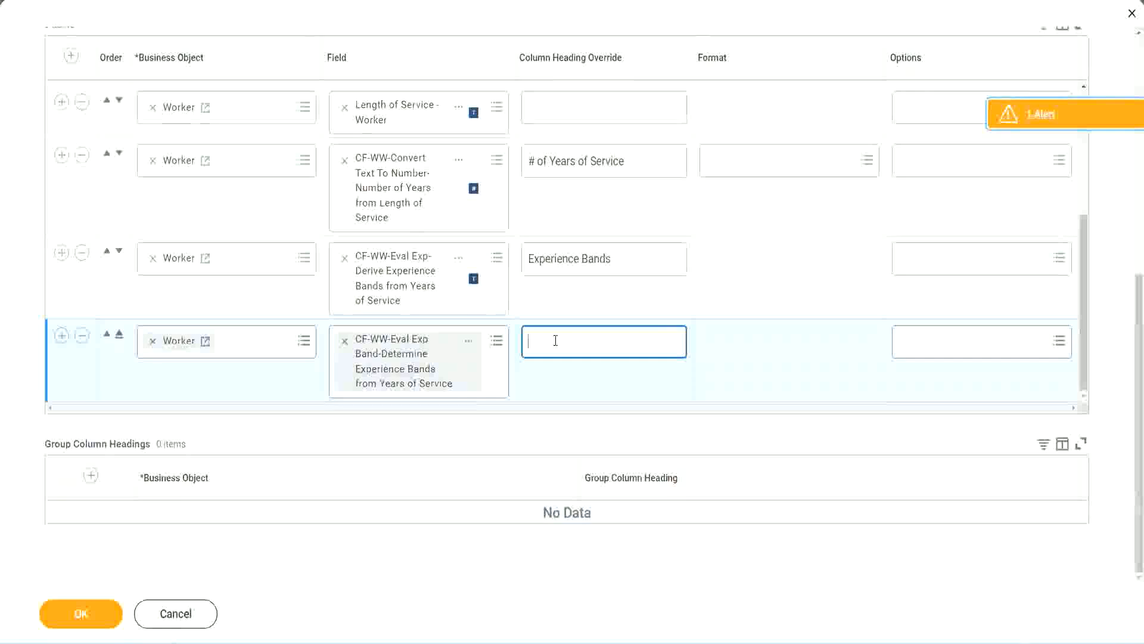
pyautogui.hotkey('ctrl', 'v')
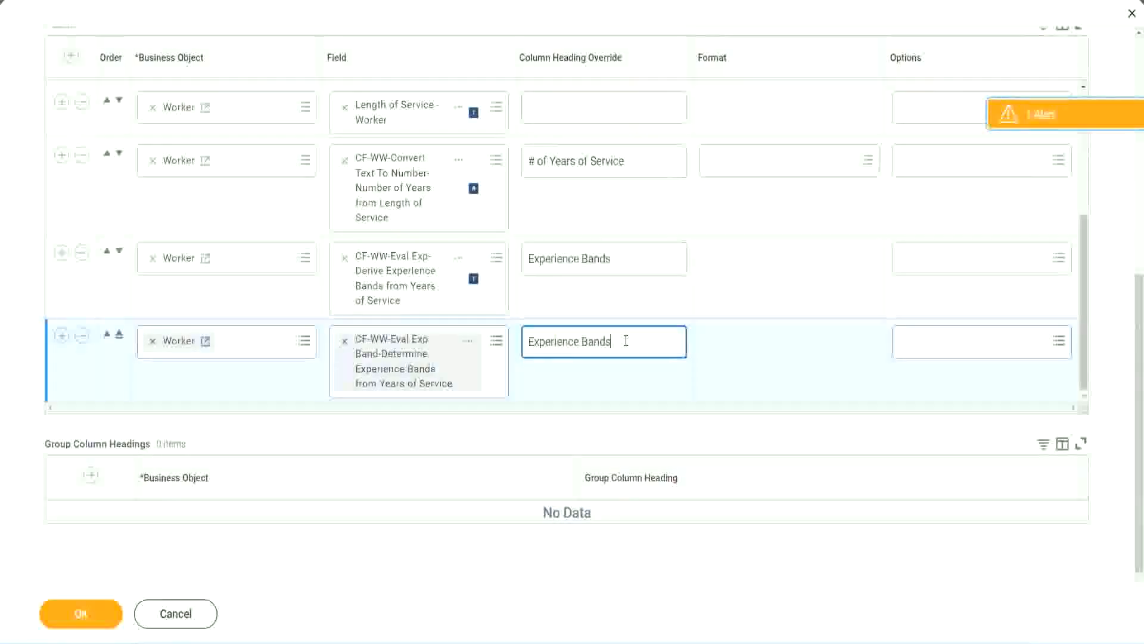
pyautogui.write('(')
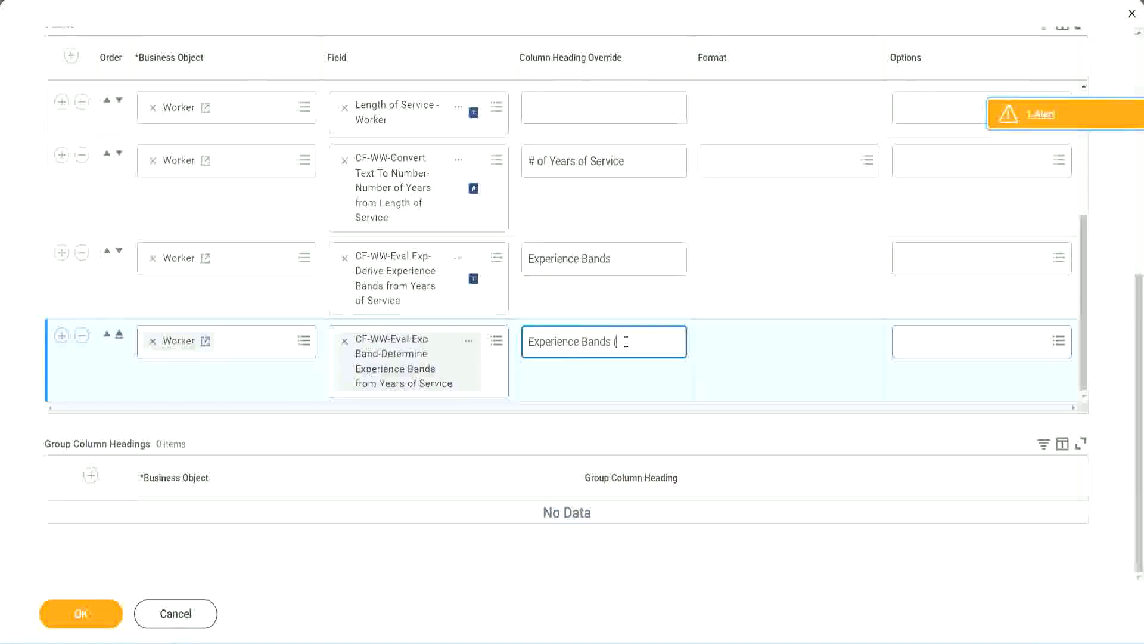
pyautogui.write('Eval Exp')
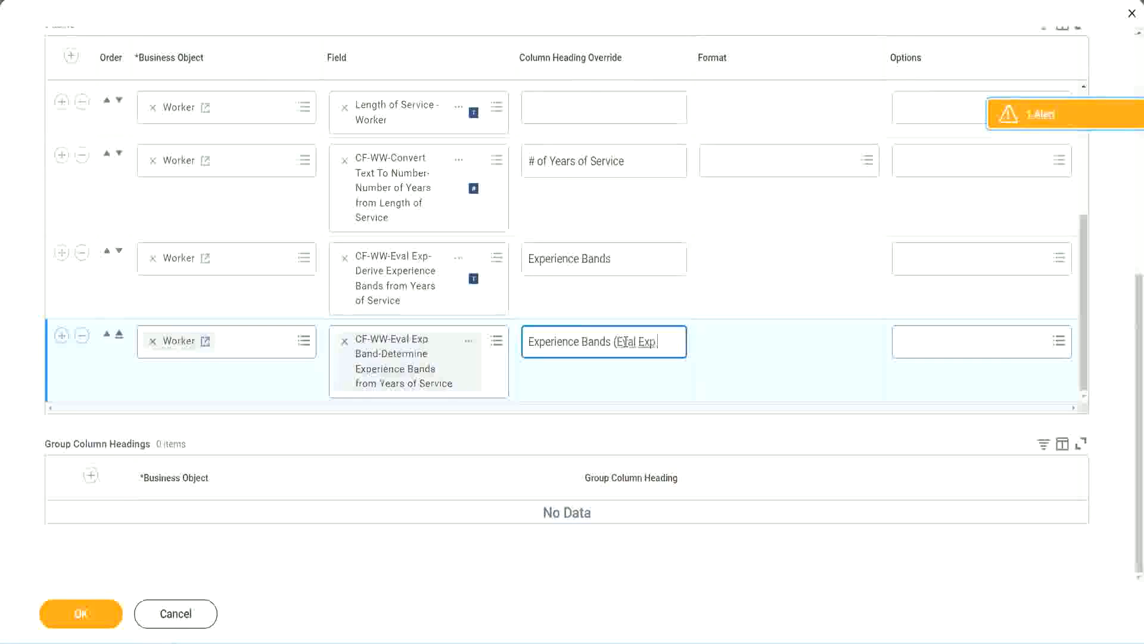
pyautogui.write(' Bands)')
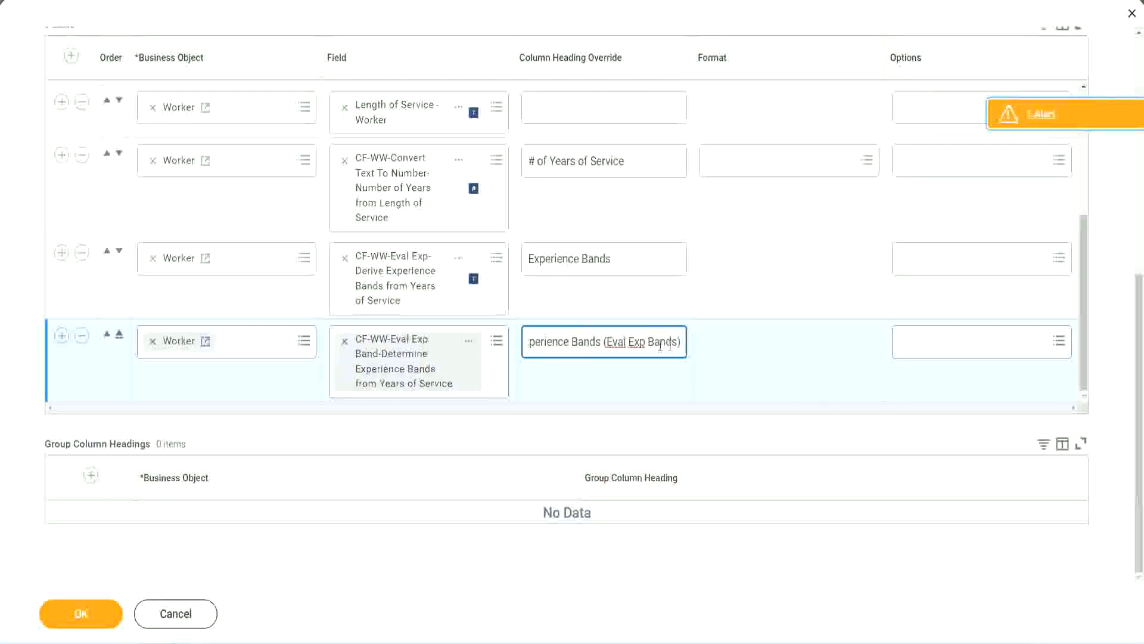
pyautogui.doubleClick(638, 342)
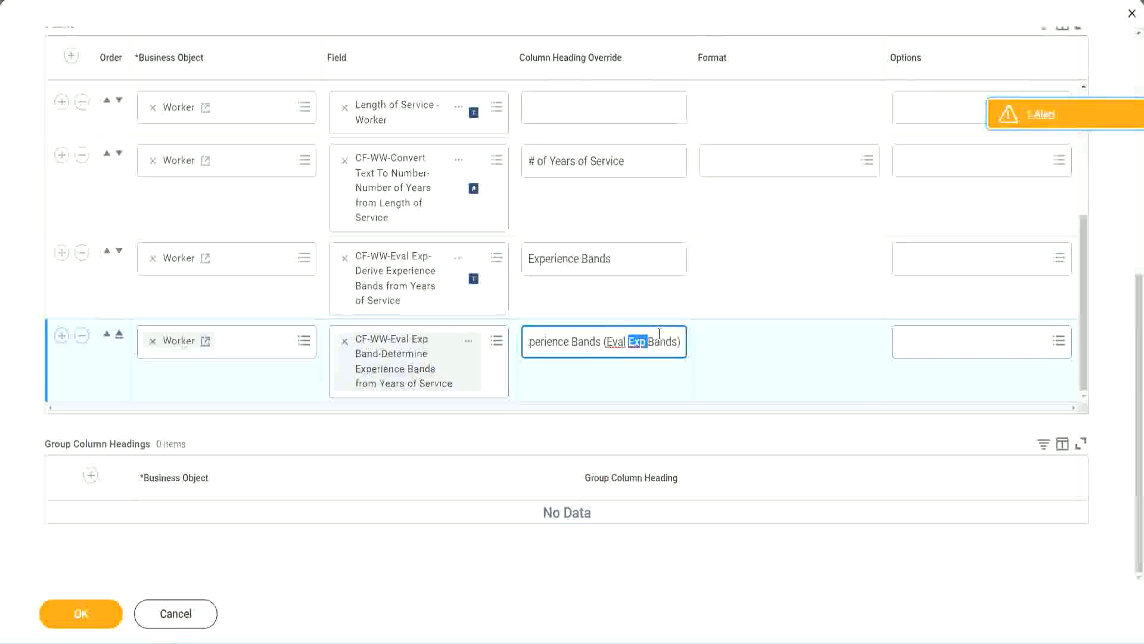
pyautogui.click(660, 337)
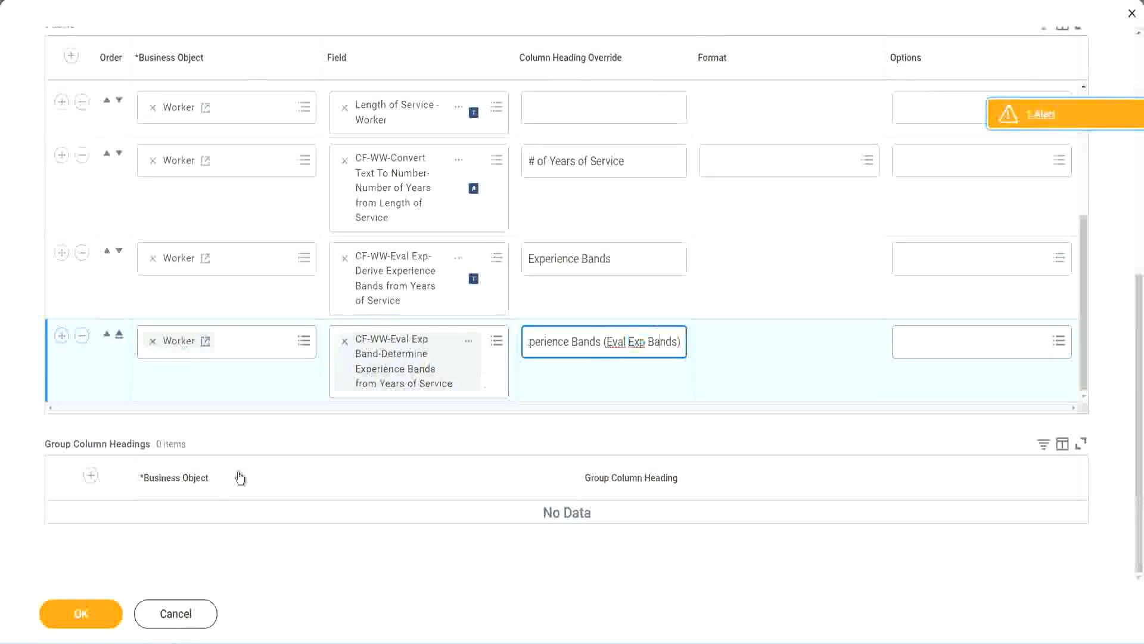
# Save the changes to the WW Employee Details report and run it.
pyautogui.click(88, 619)
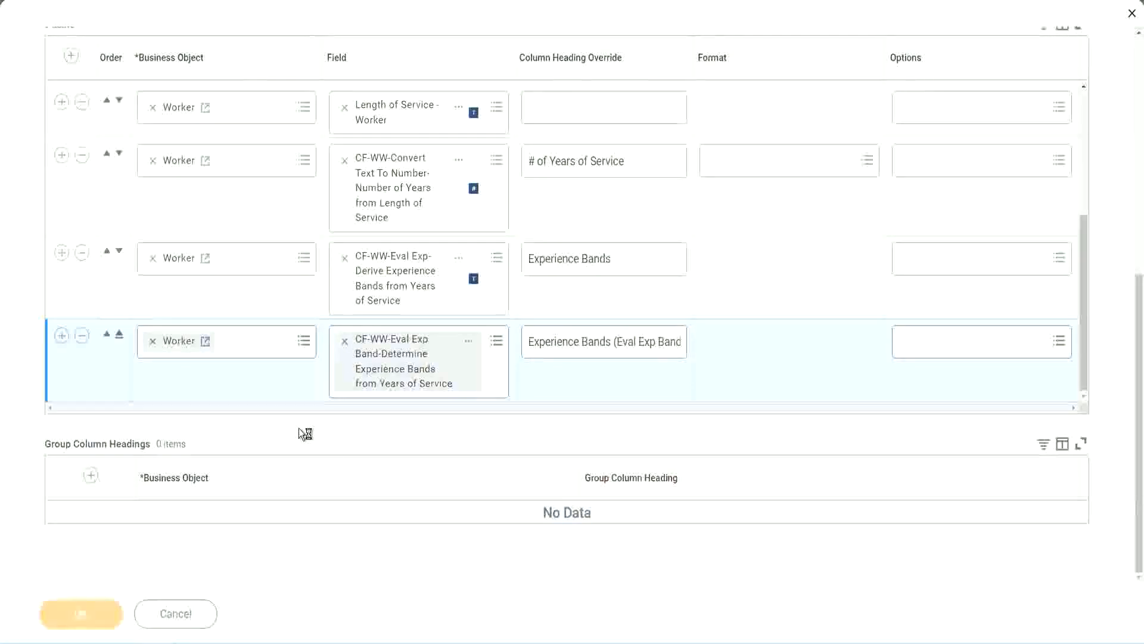
pyautogui.click(131, 601)
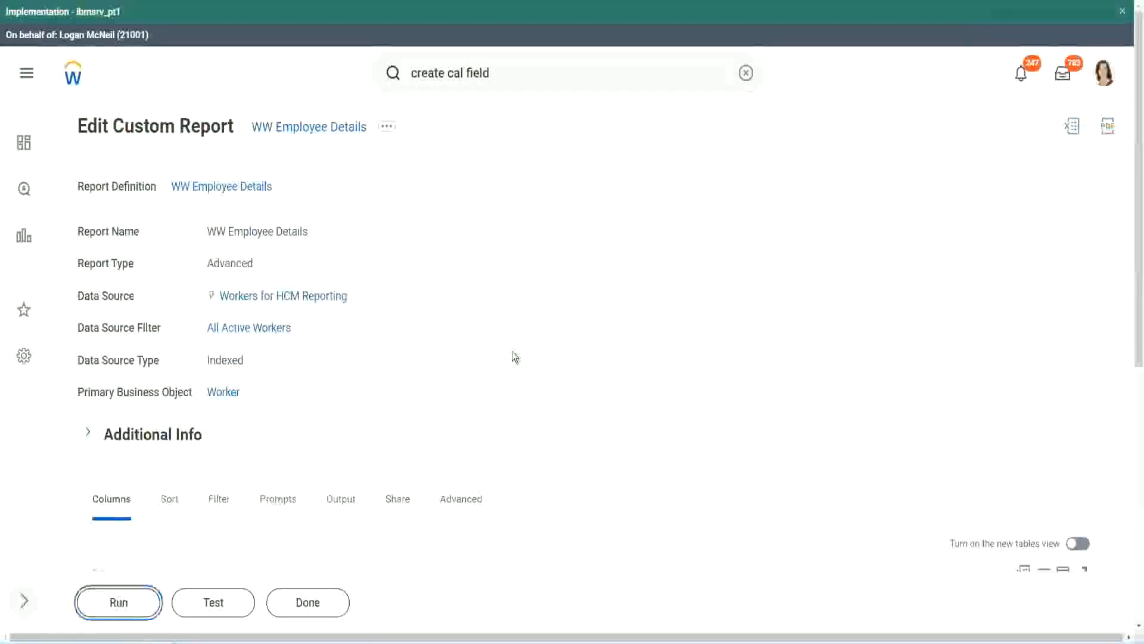